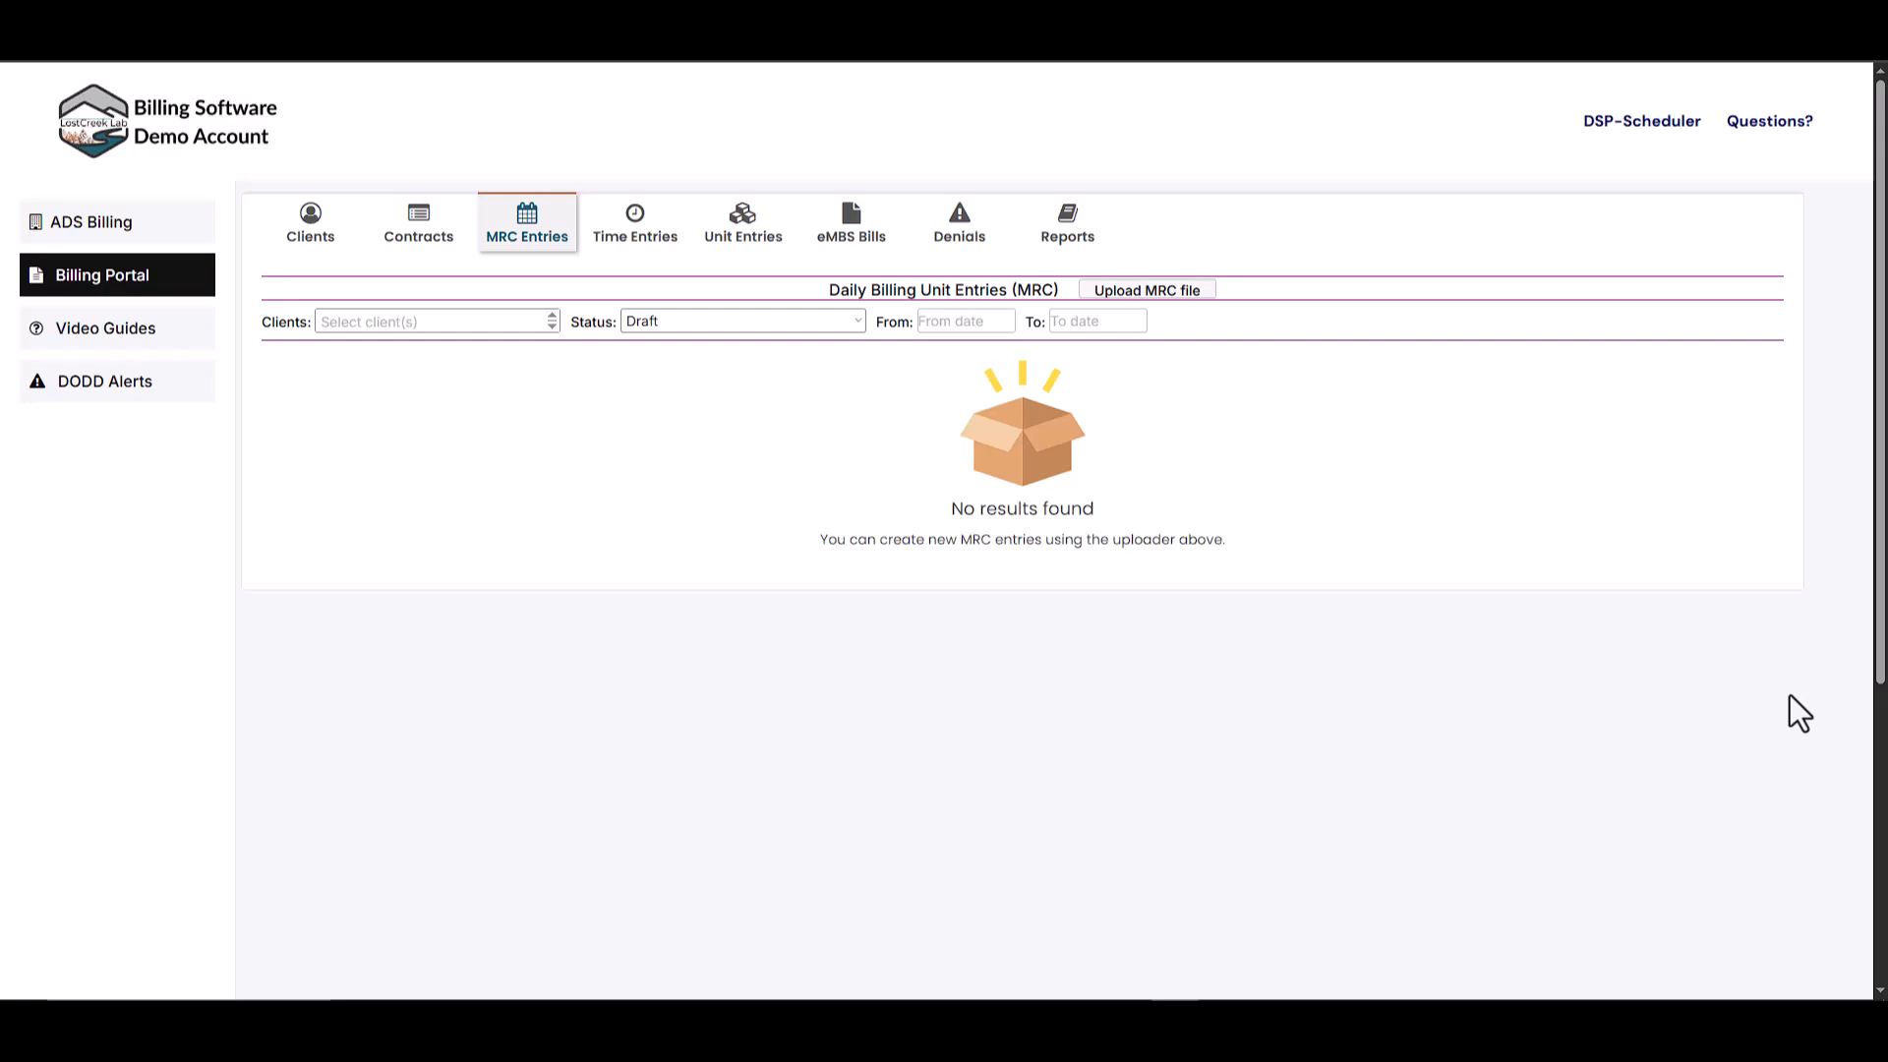
- Filter the eMBS Bills list to show only bills with Billed status
left_click(850, 226)
left_click(422, 312)
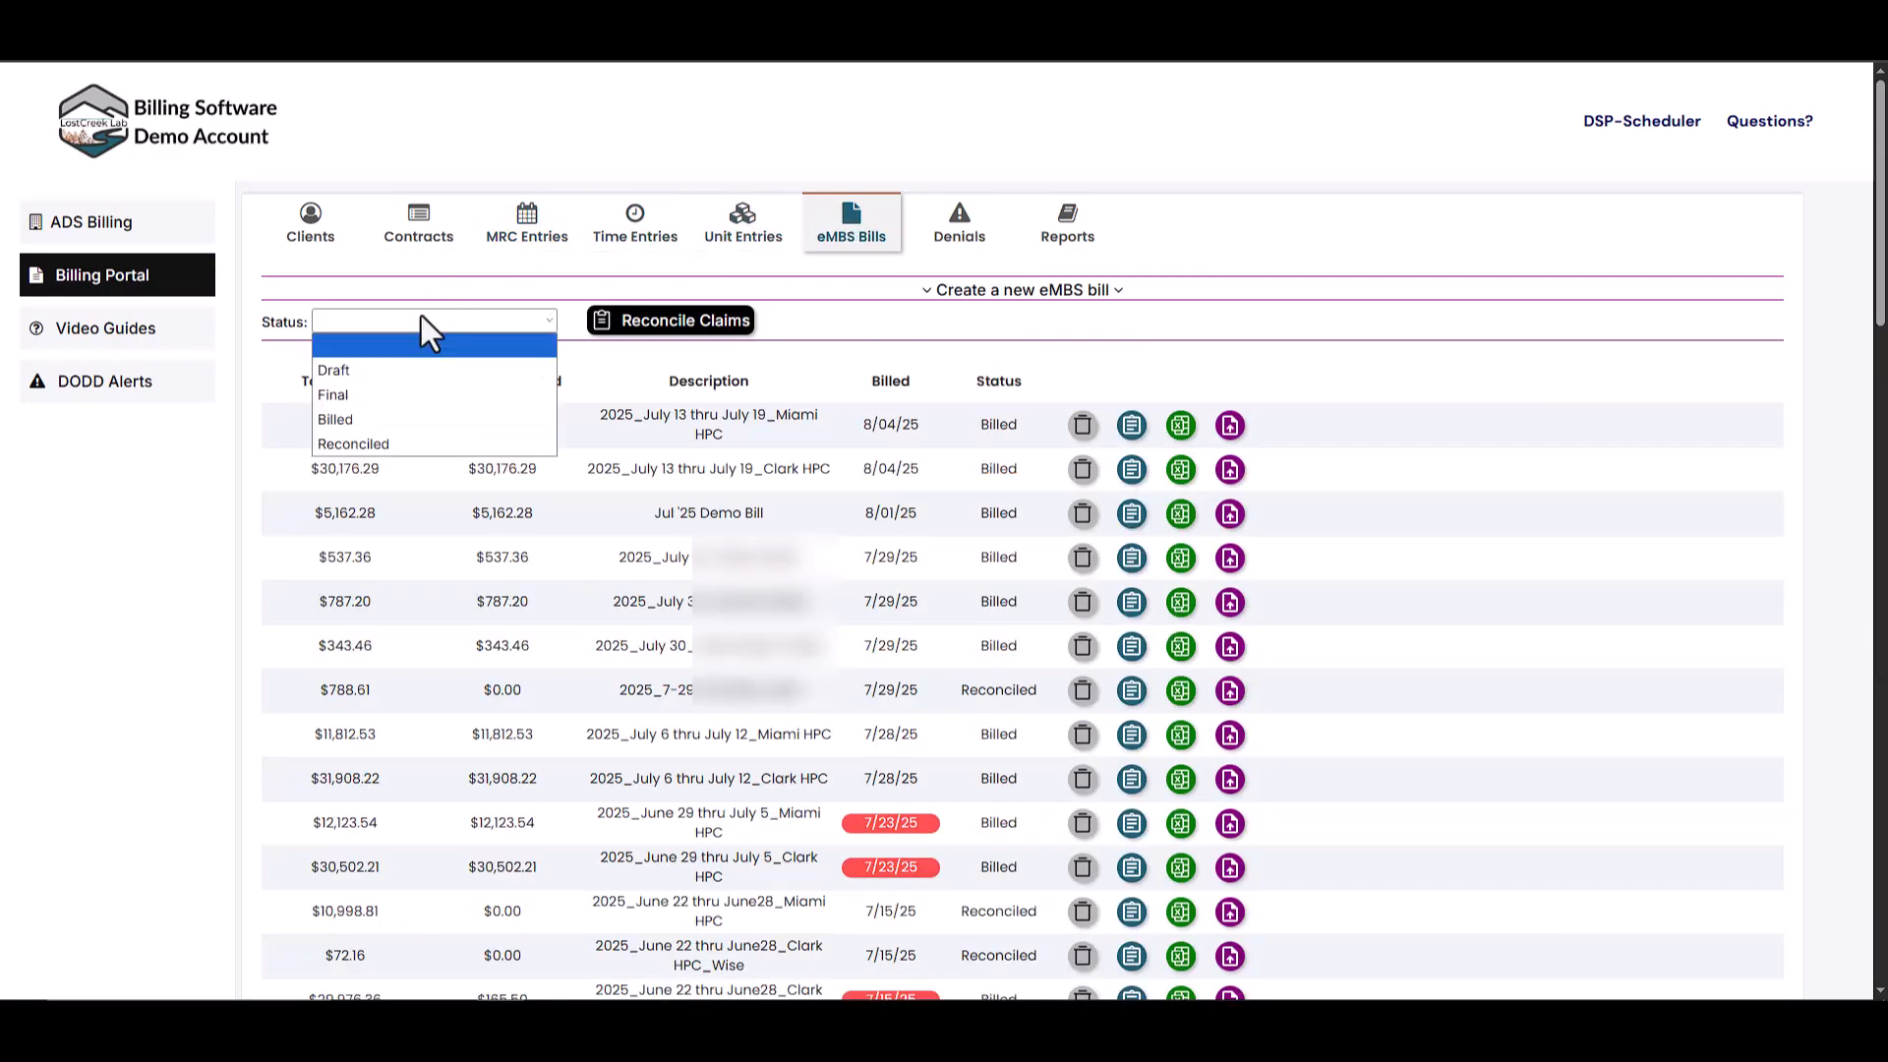
left_click(386, 422)
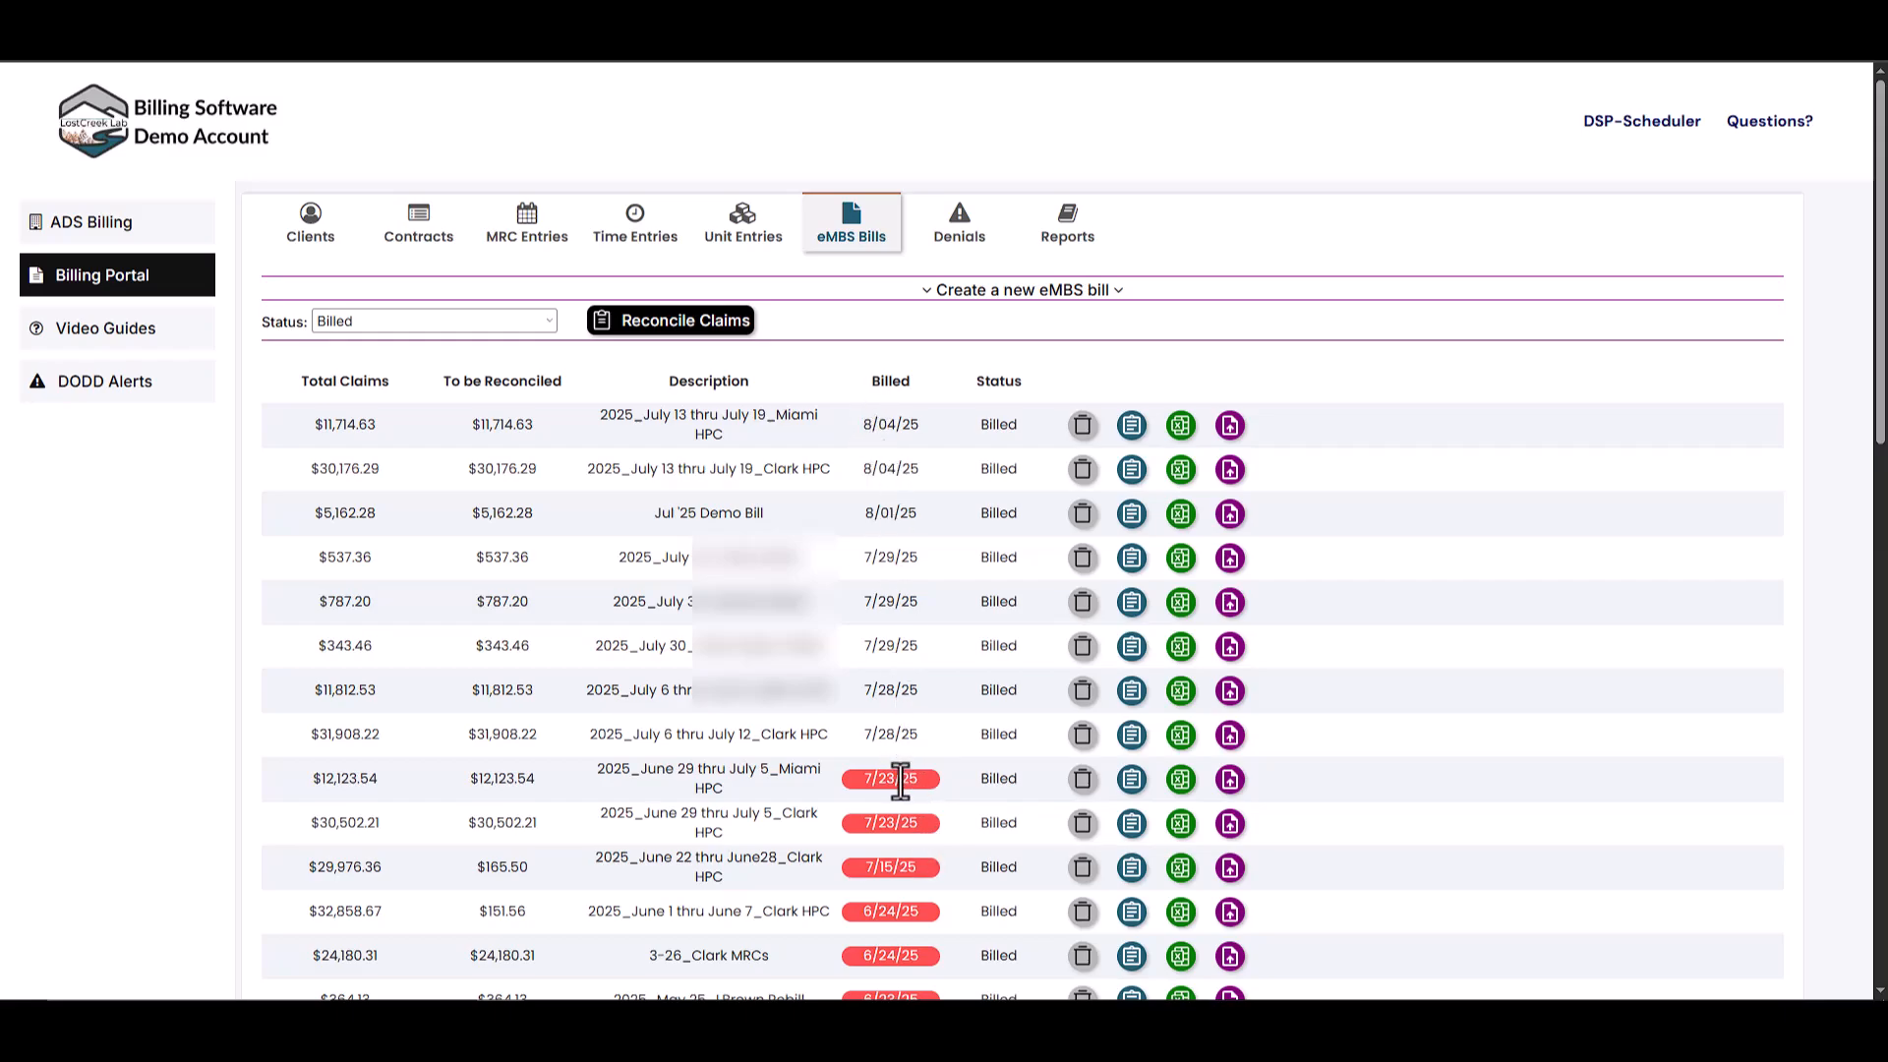
mouse_move(882, 786)
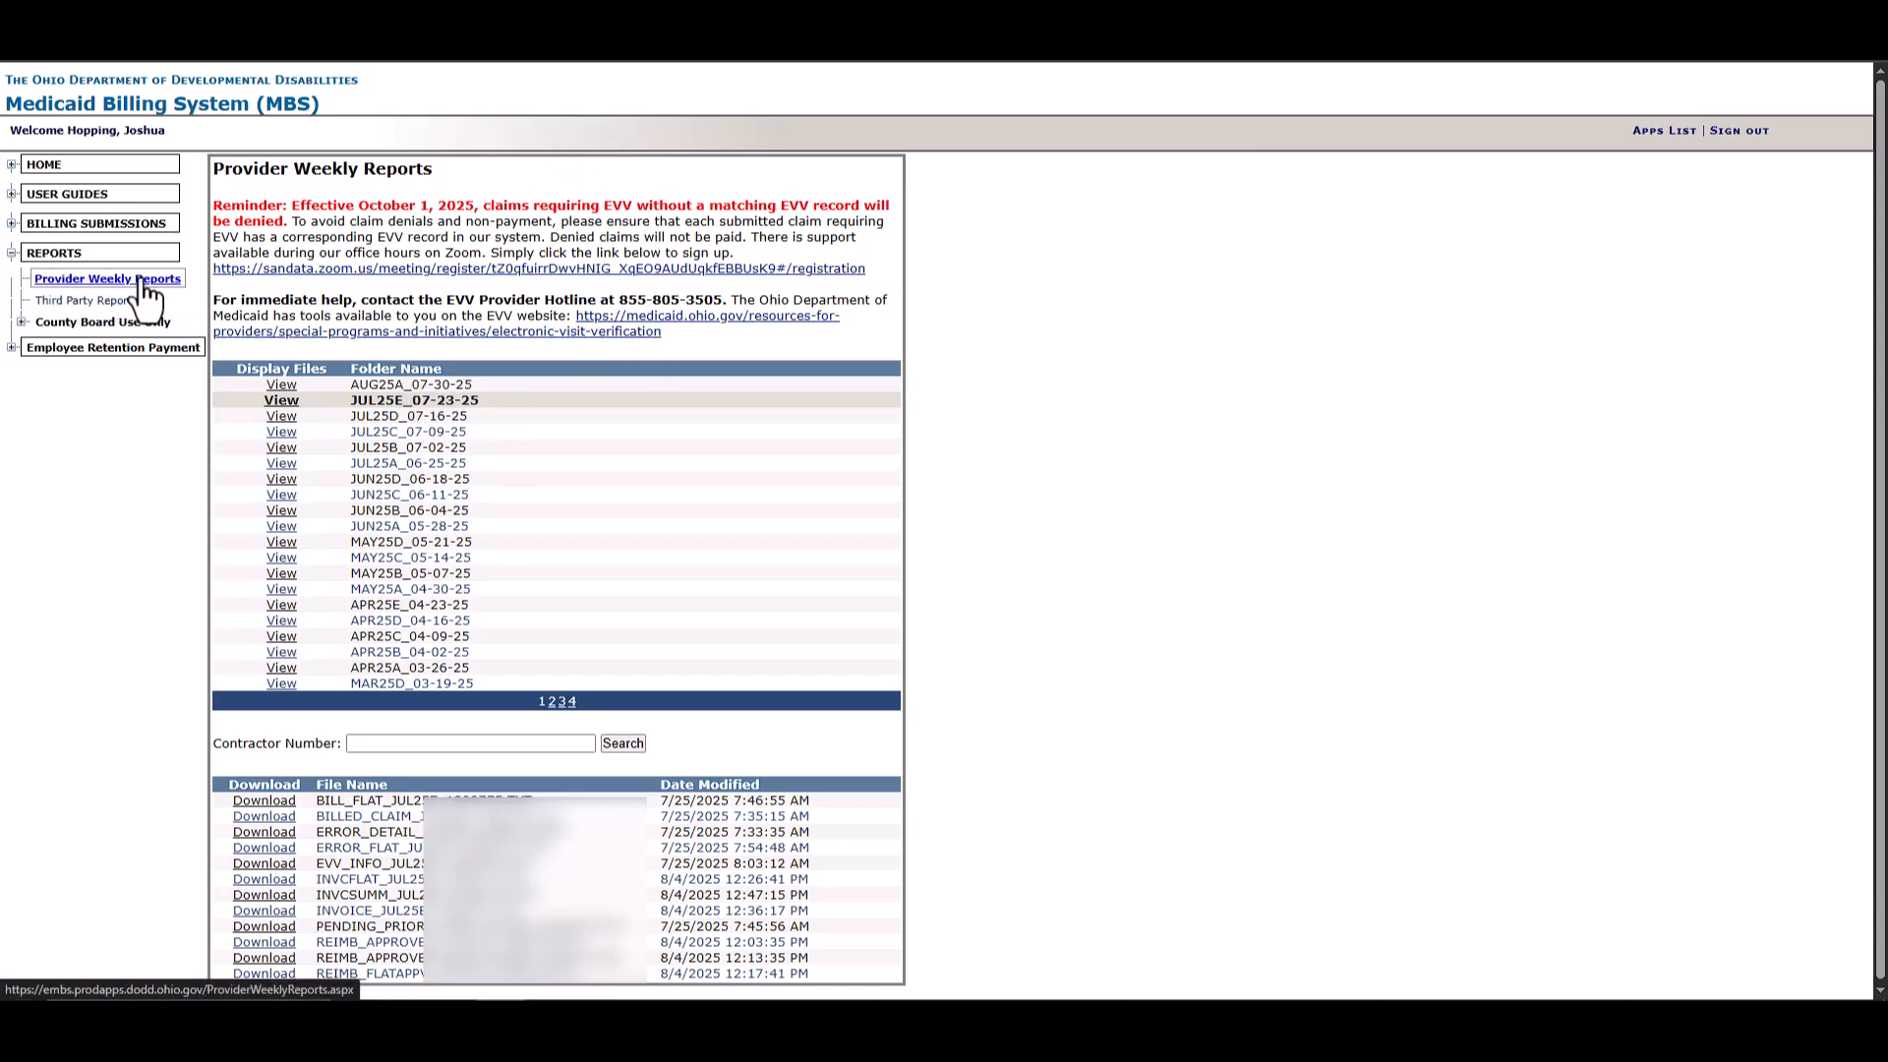
- Download the REIMB_FLATAPPV file from the JUL25E_07-23-25 weekly reports folder
left_click_drag(347, 400, 499, 401)
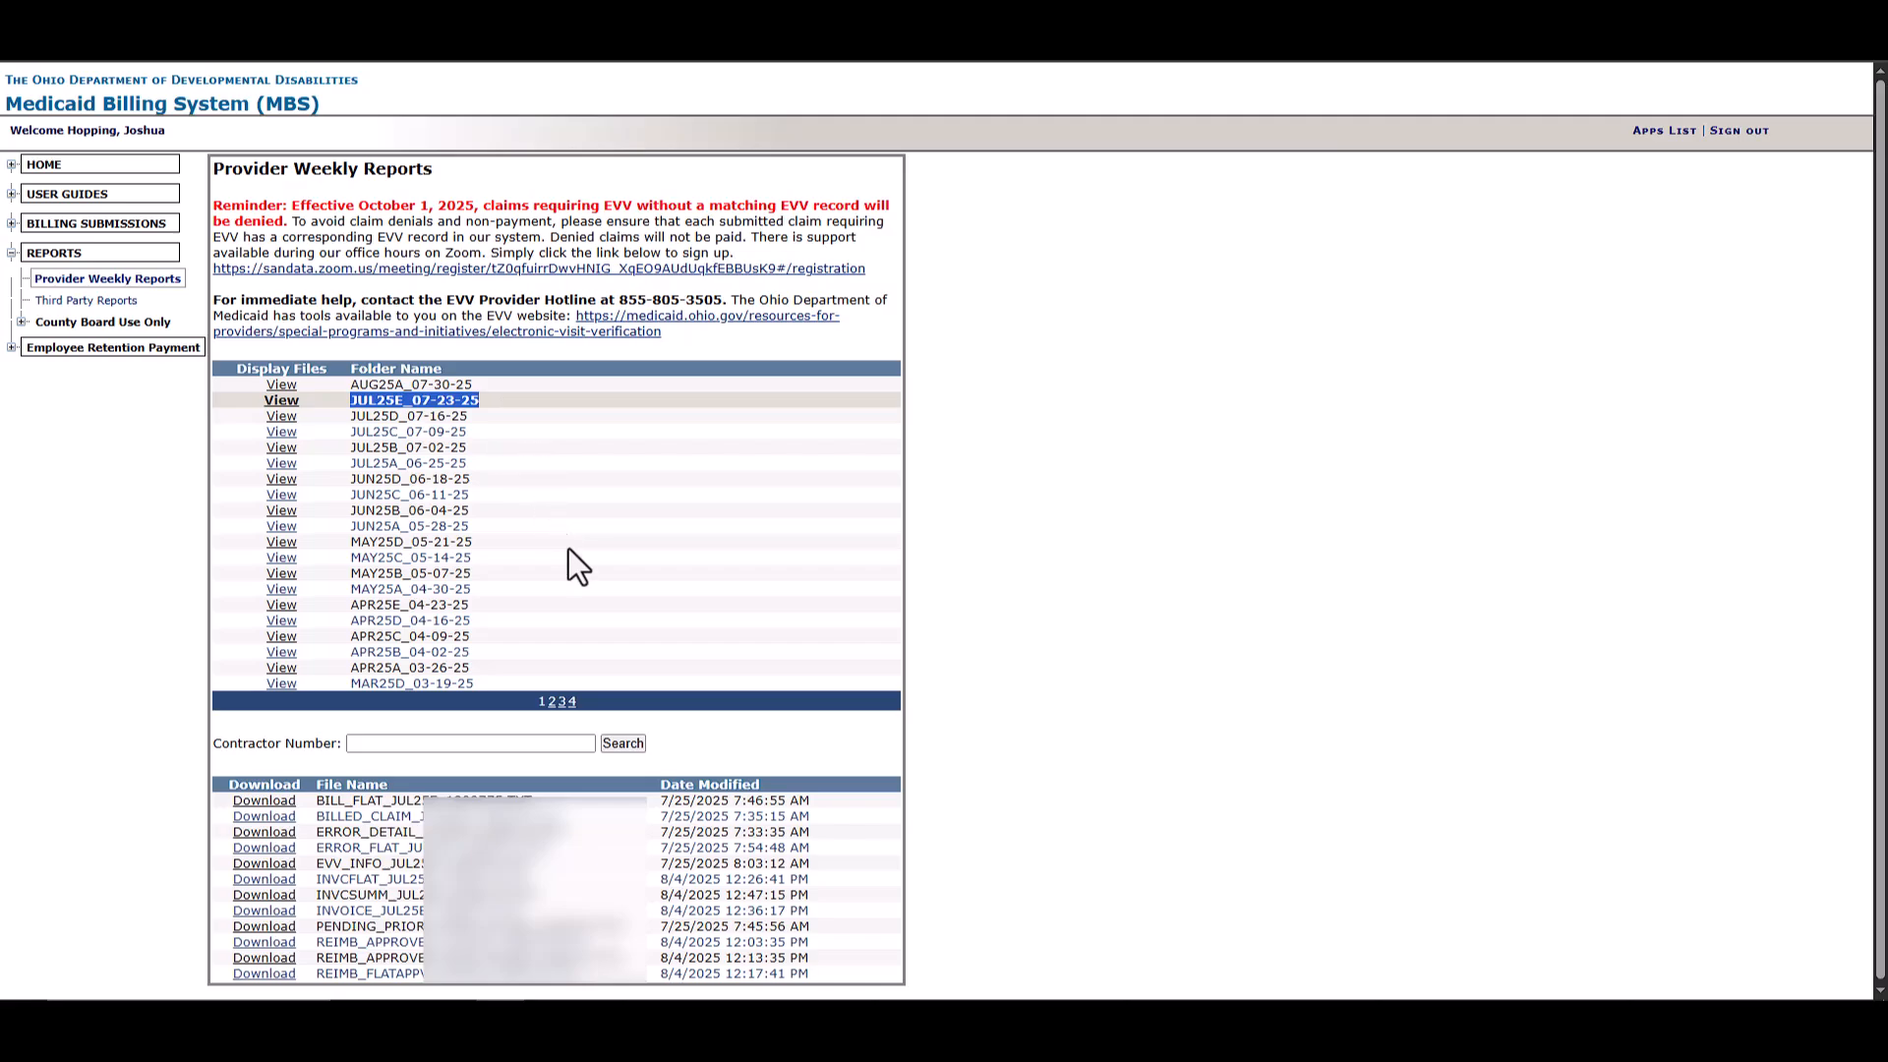
left_click_drag(364, 978, 426, 986)
left_click(347, 979)
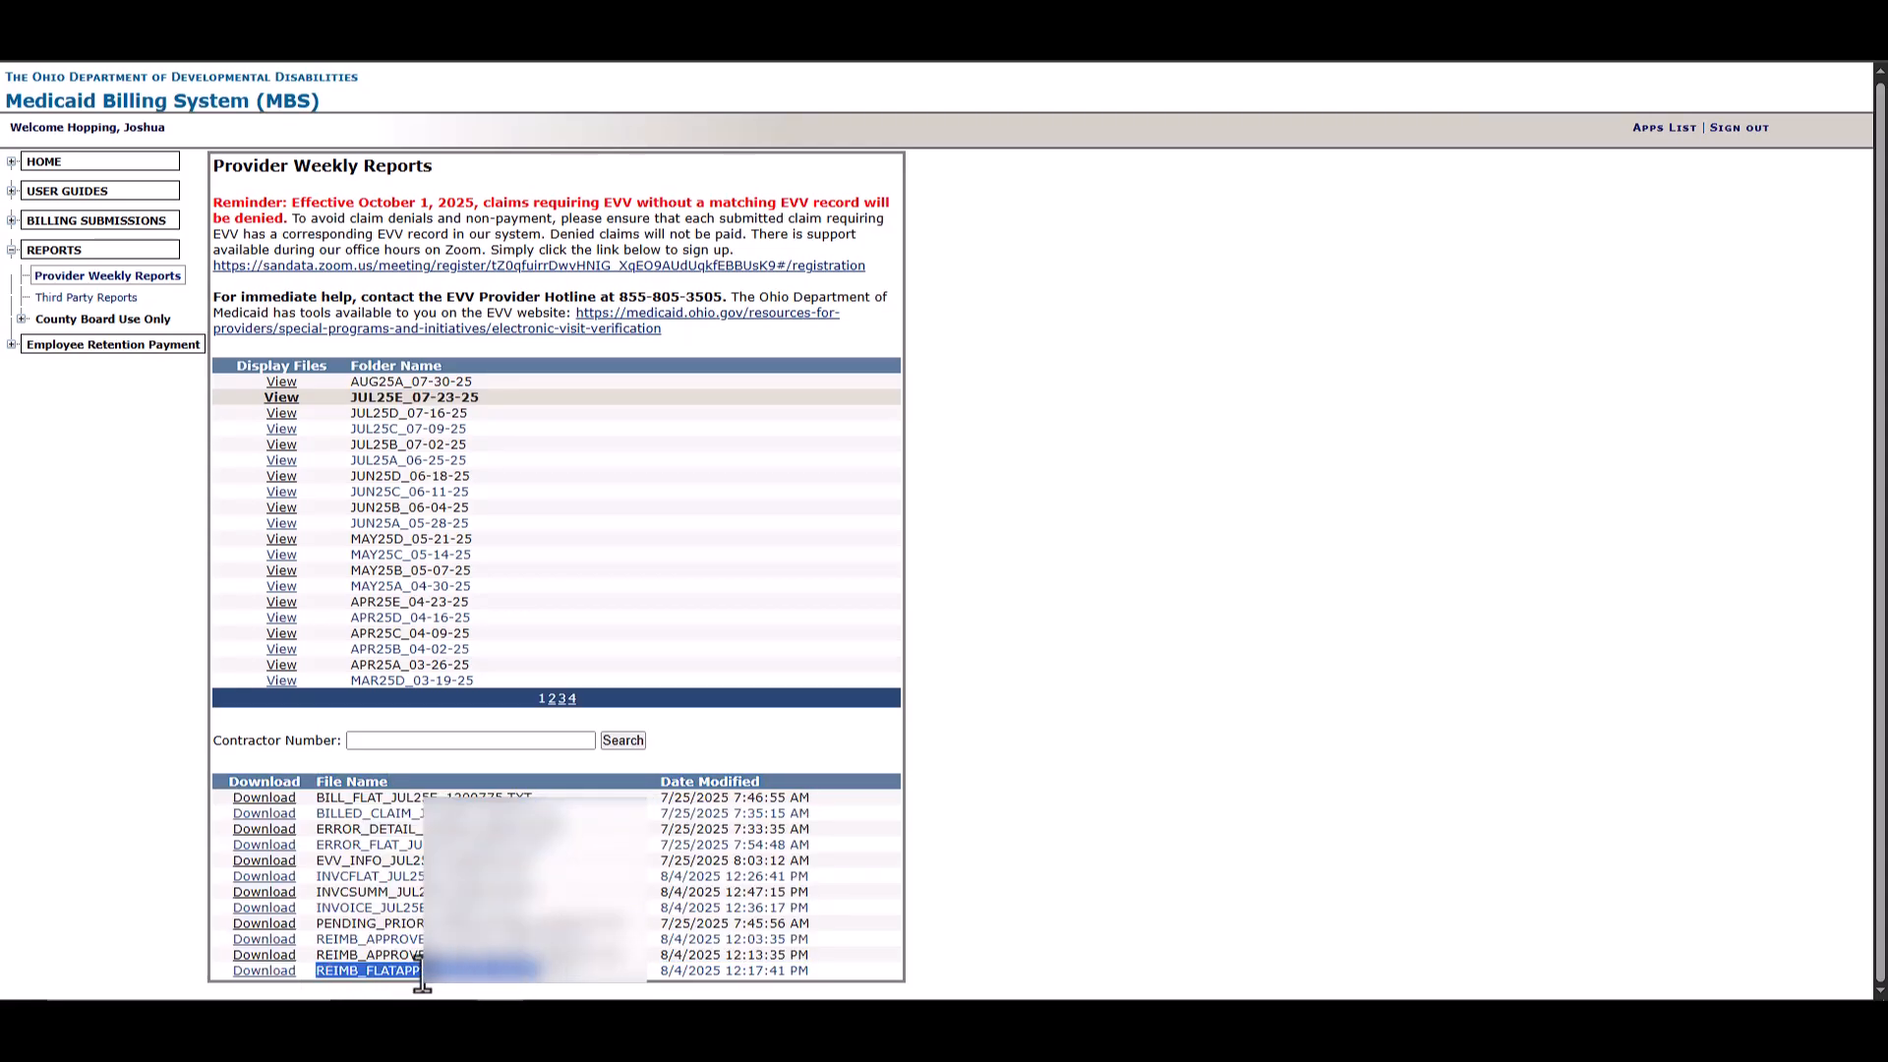
left_click(425, 984)
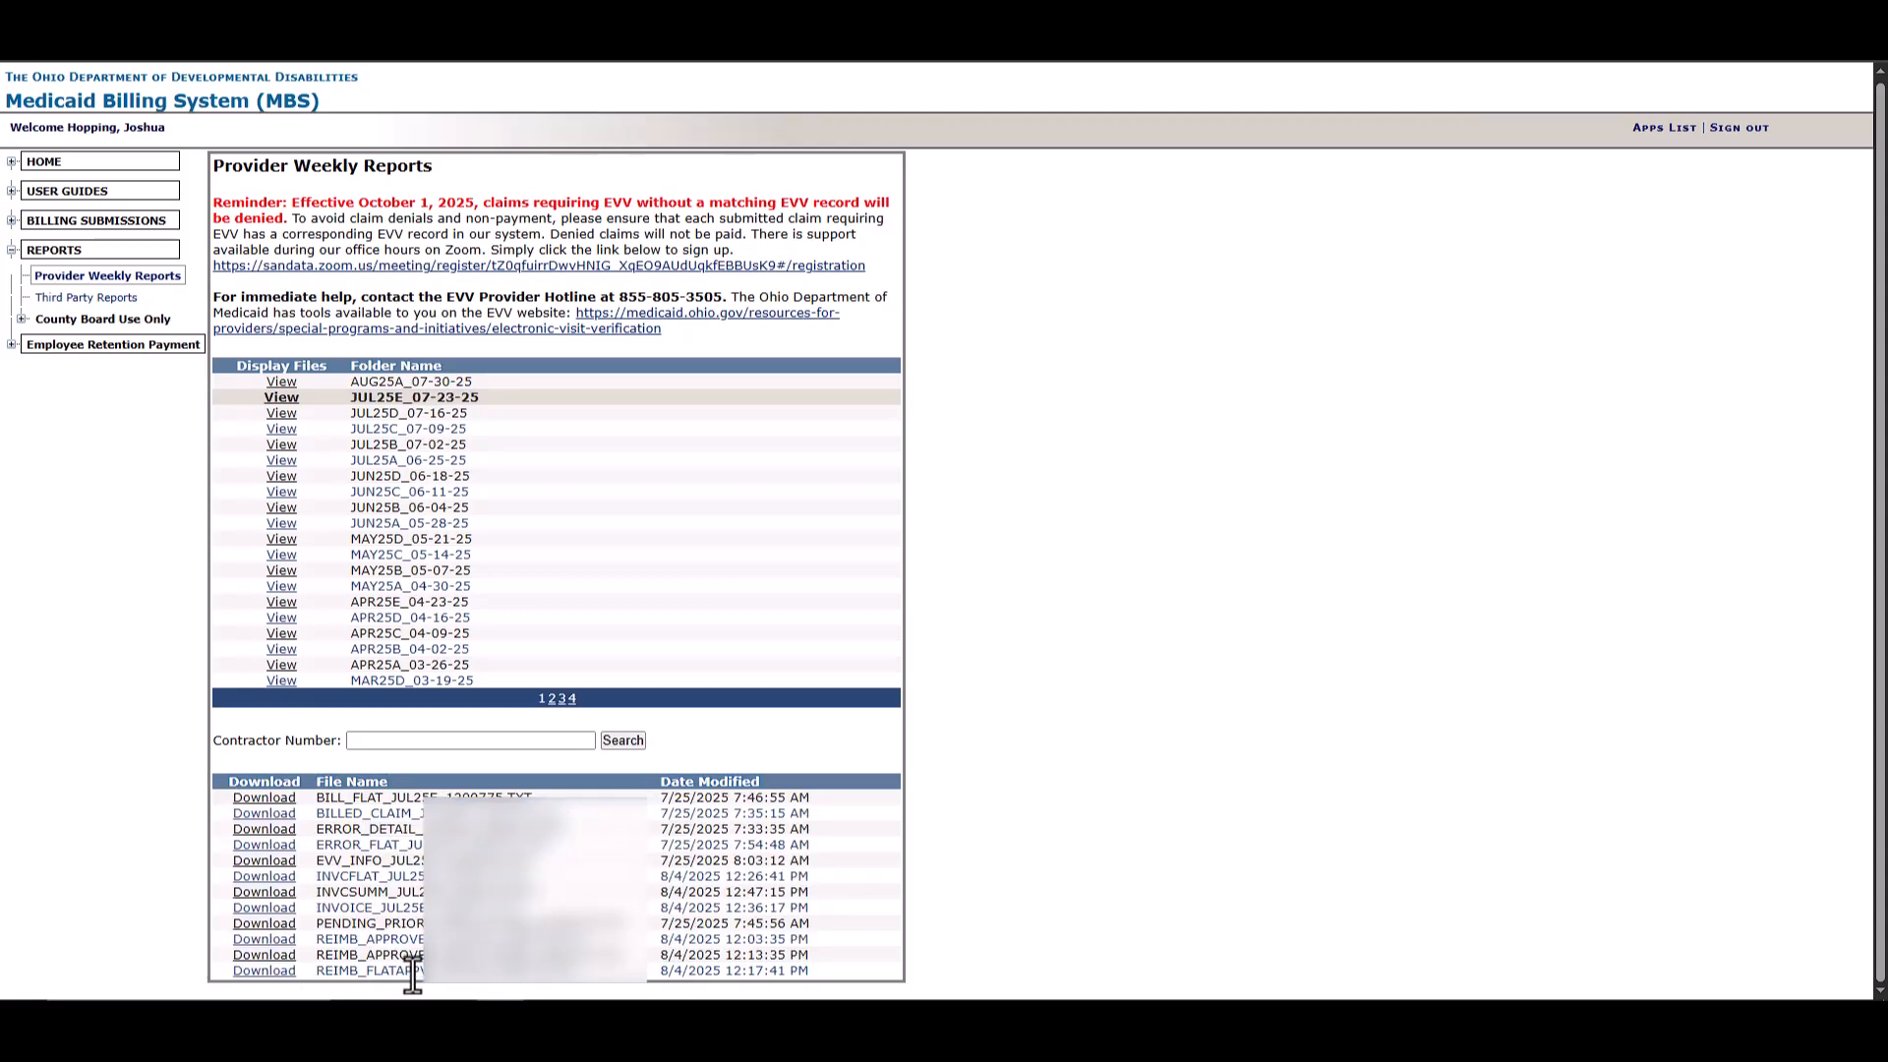
left_click(278, 972)
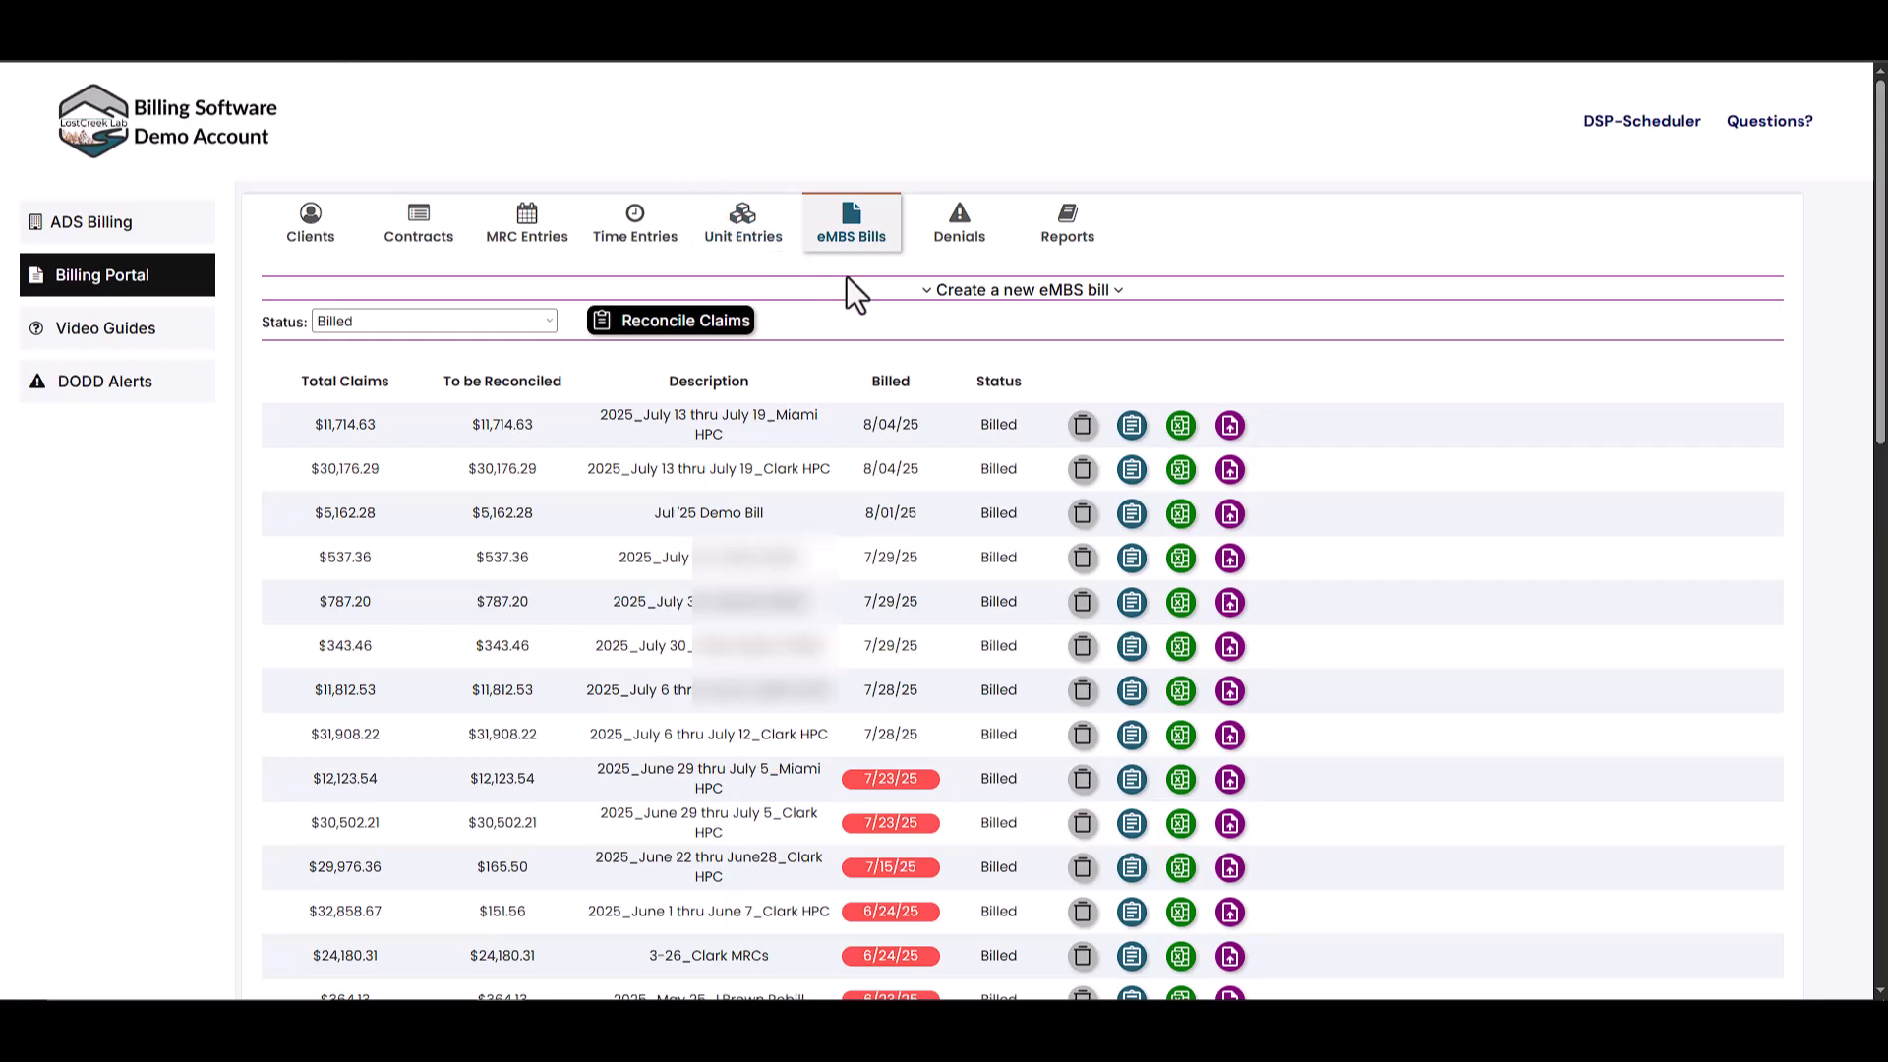
- Start a claims reconciliation set to process approved claims
left_click(674, 335)
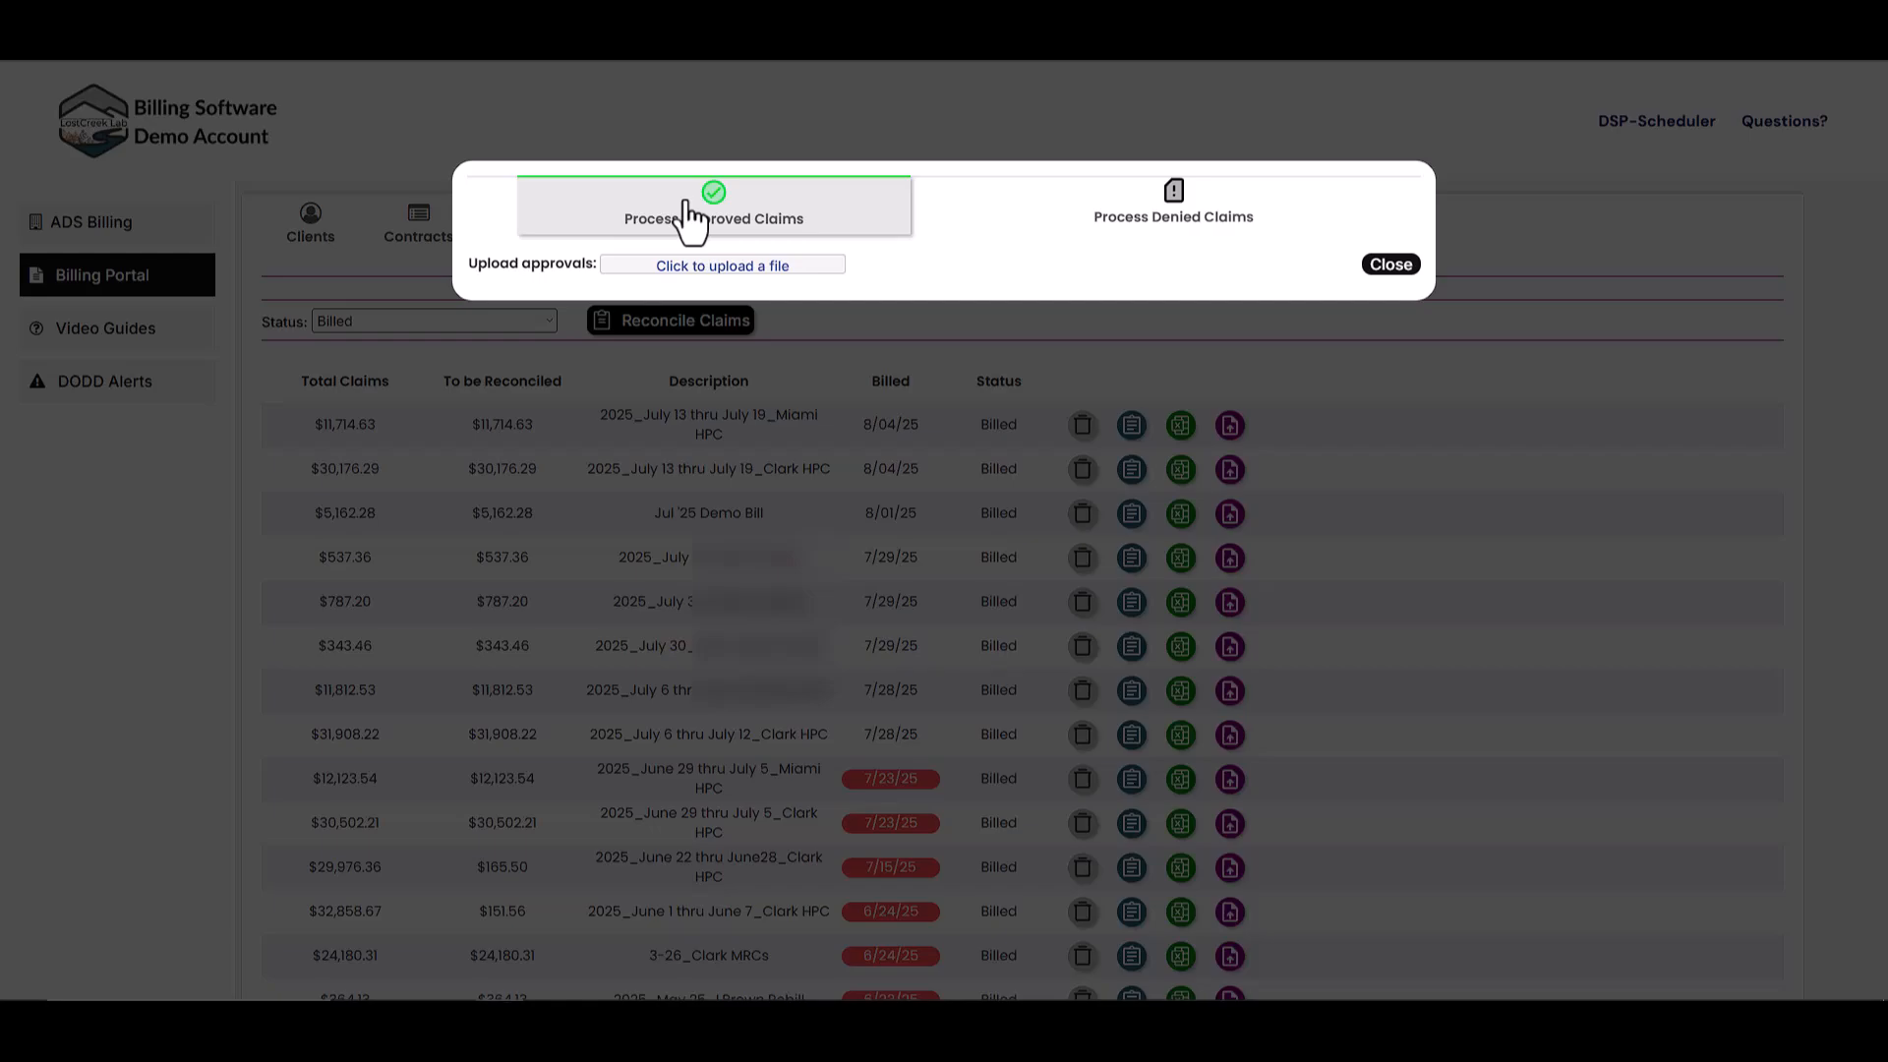
left_click(1119, 226)
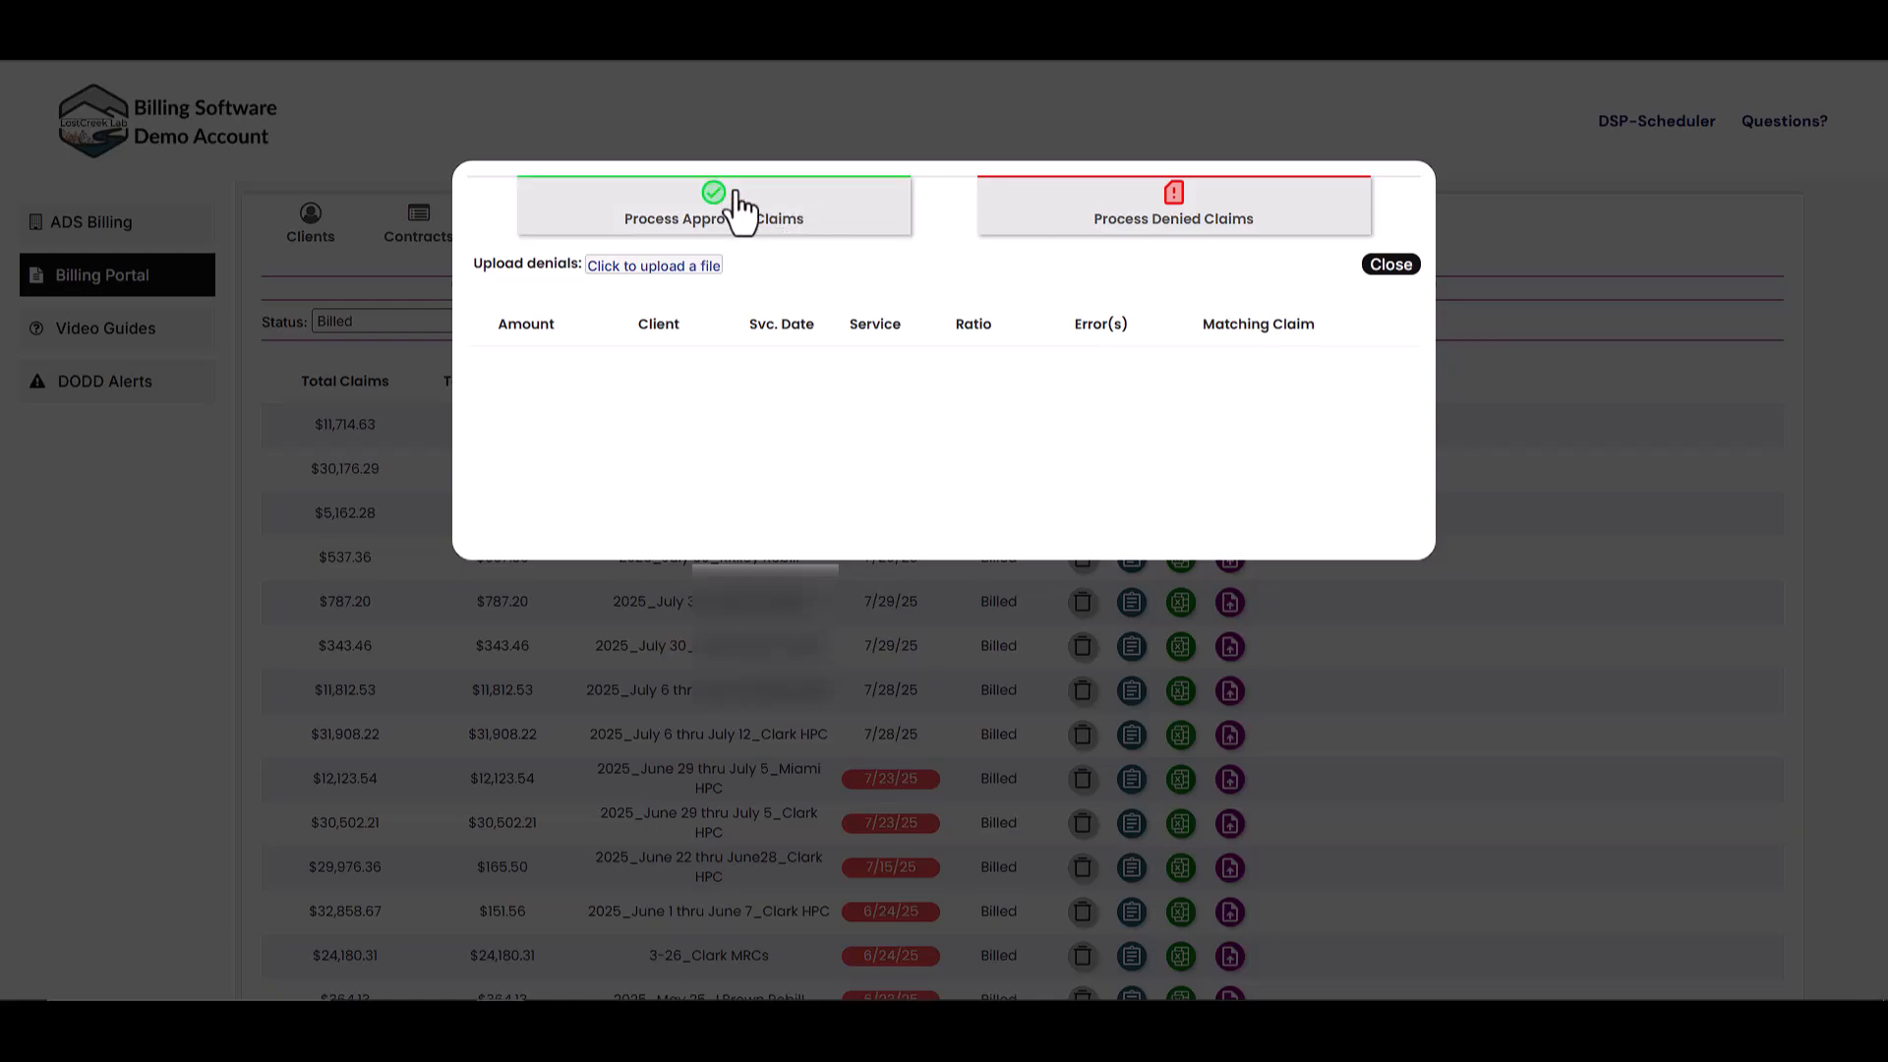
left_click(714, 211)
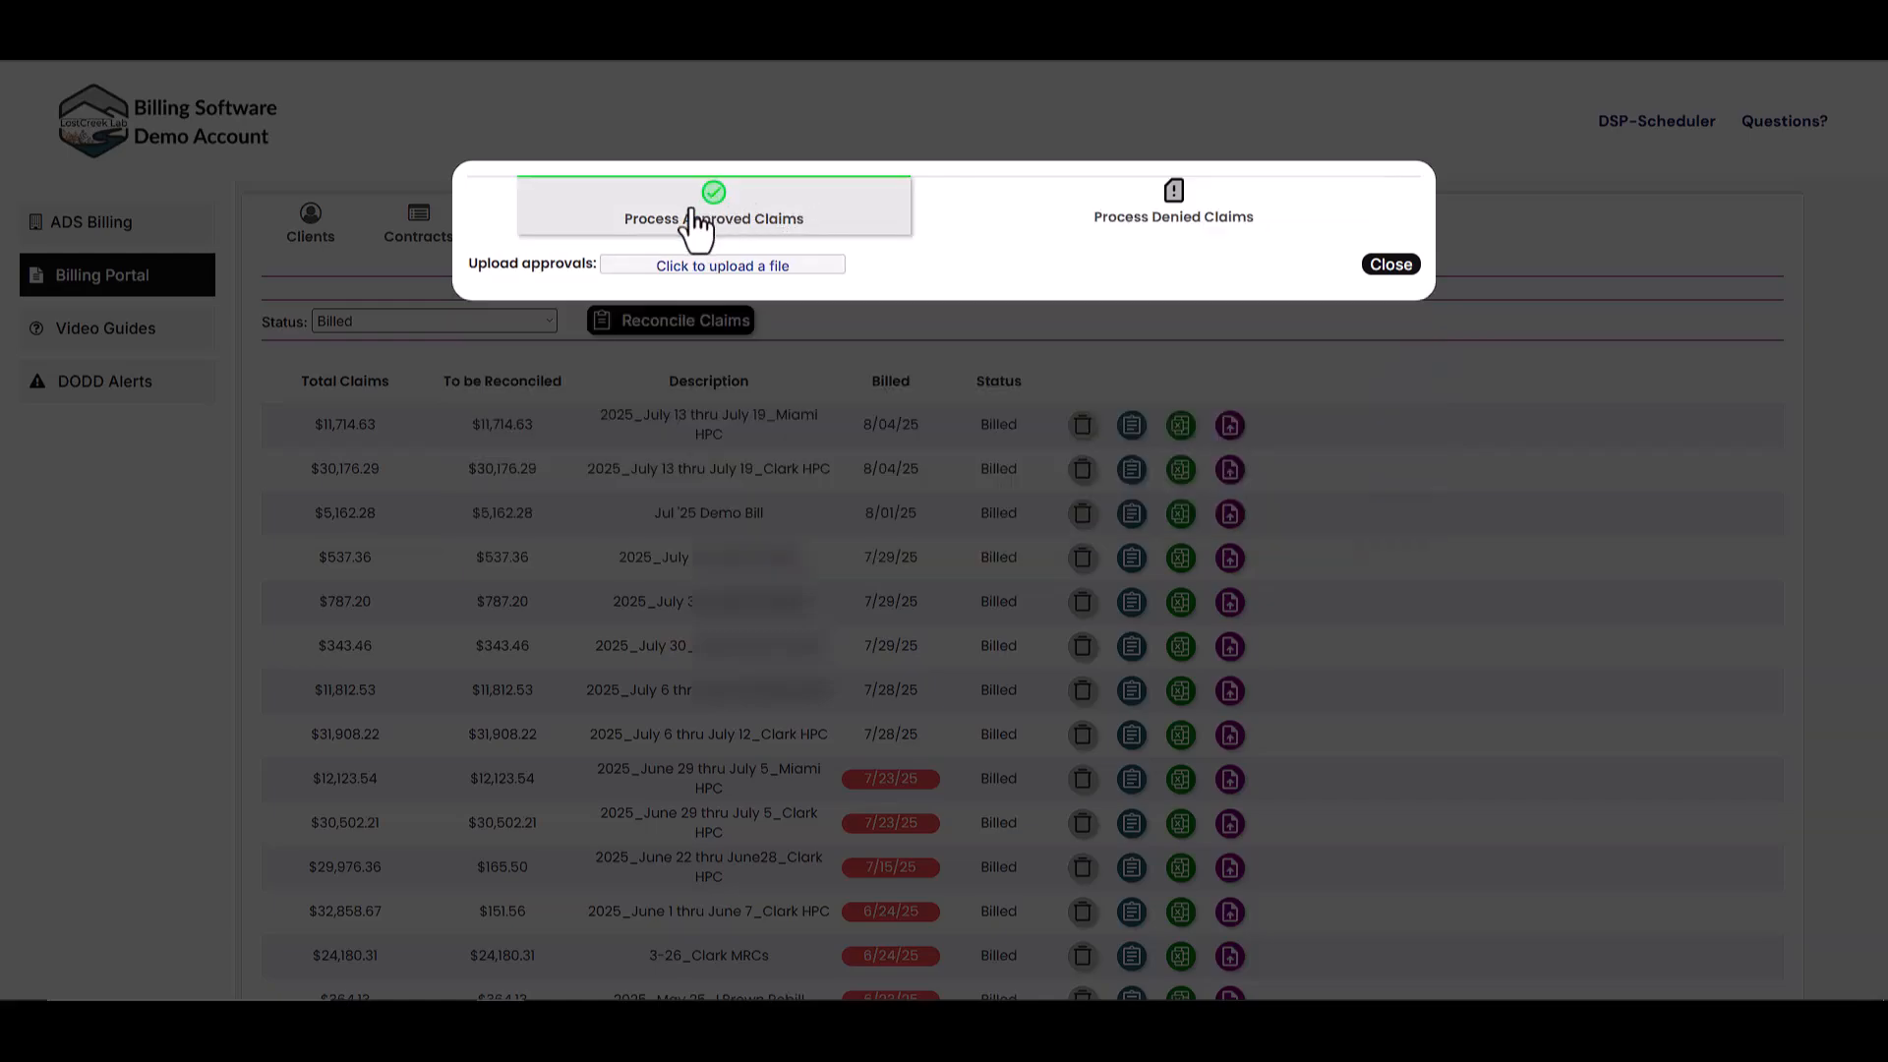
- Upload today's REIMB_FLATAPPV file from Downloads as the approvals file
left_click(715, 283)
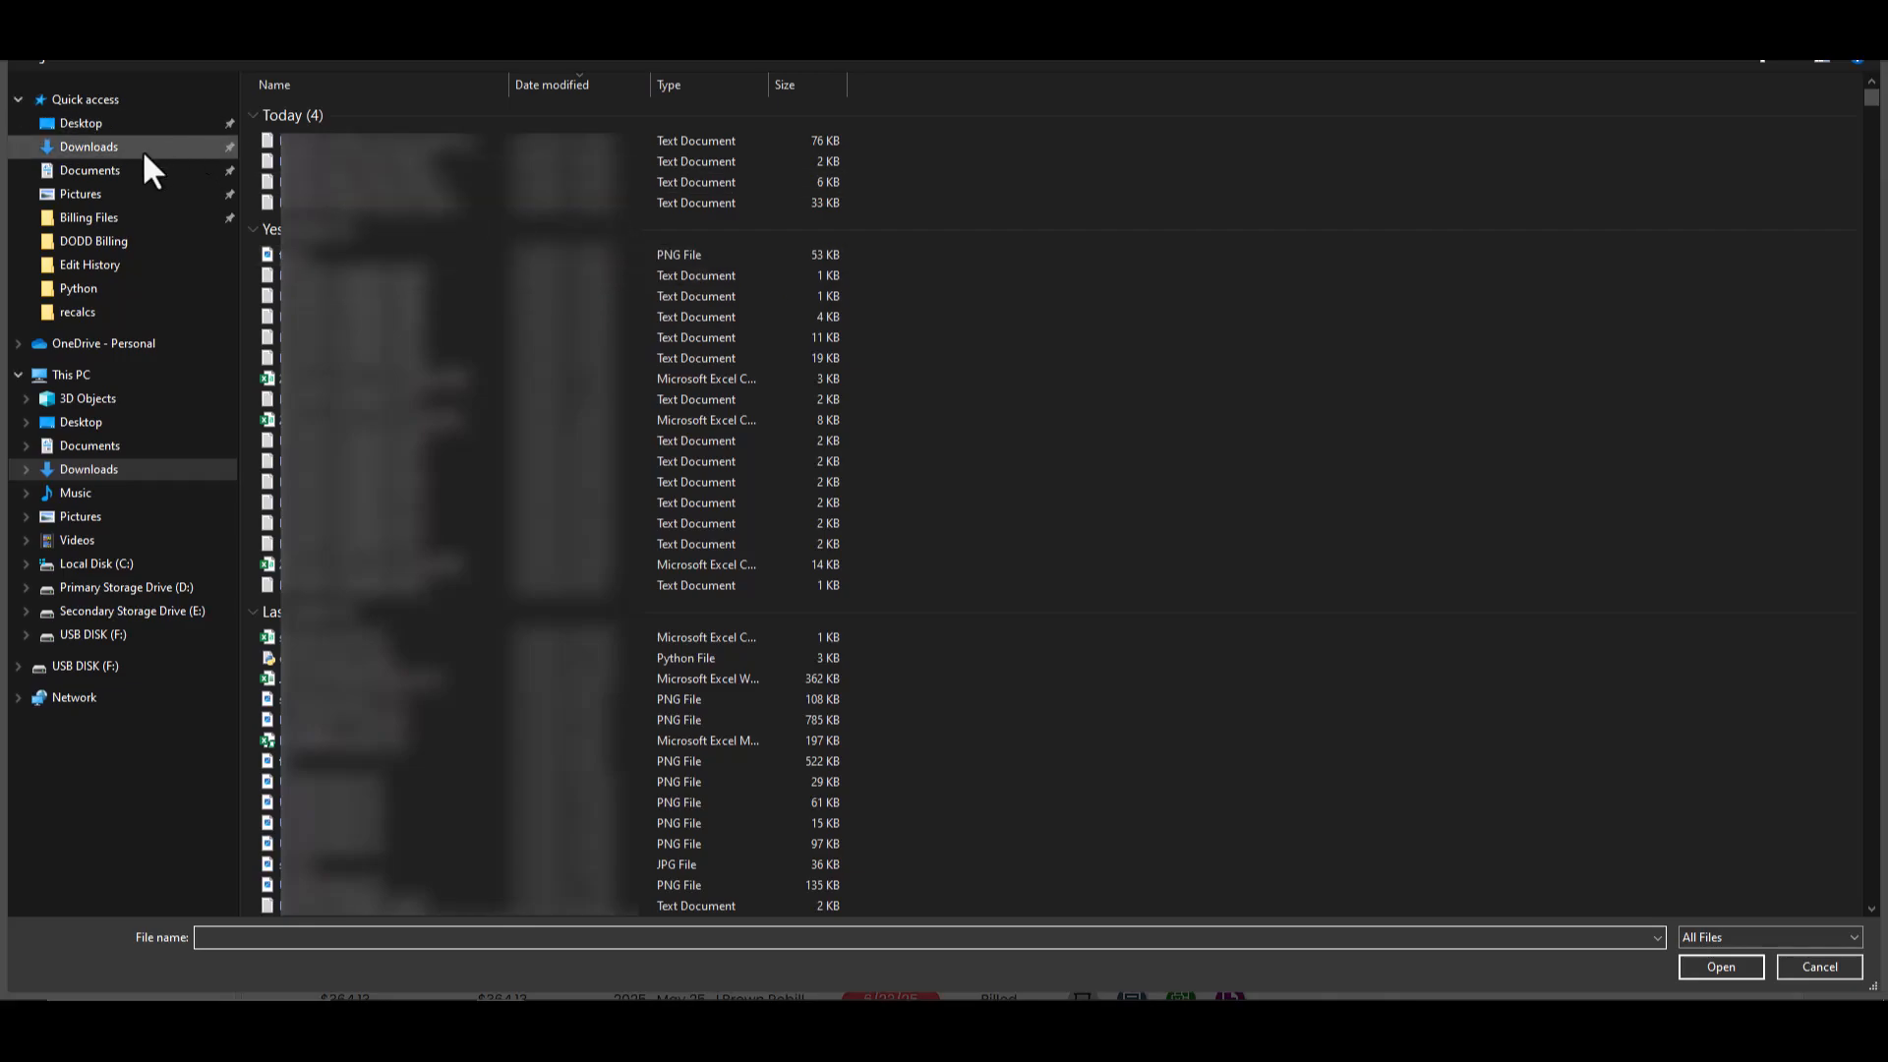
left_click(142, 149)
double_click(421, 165)
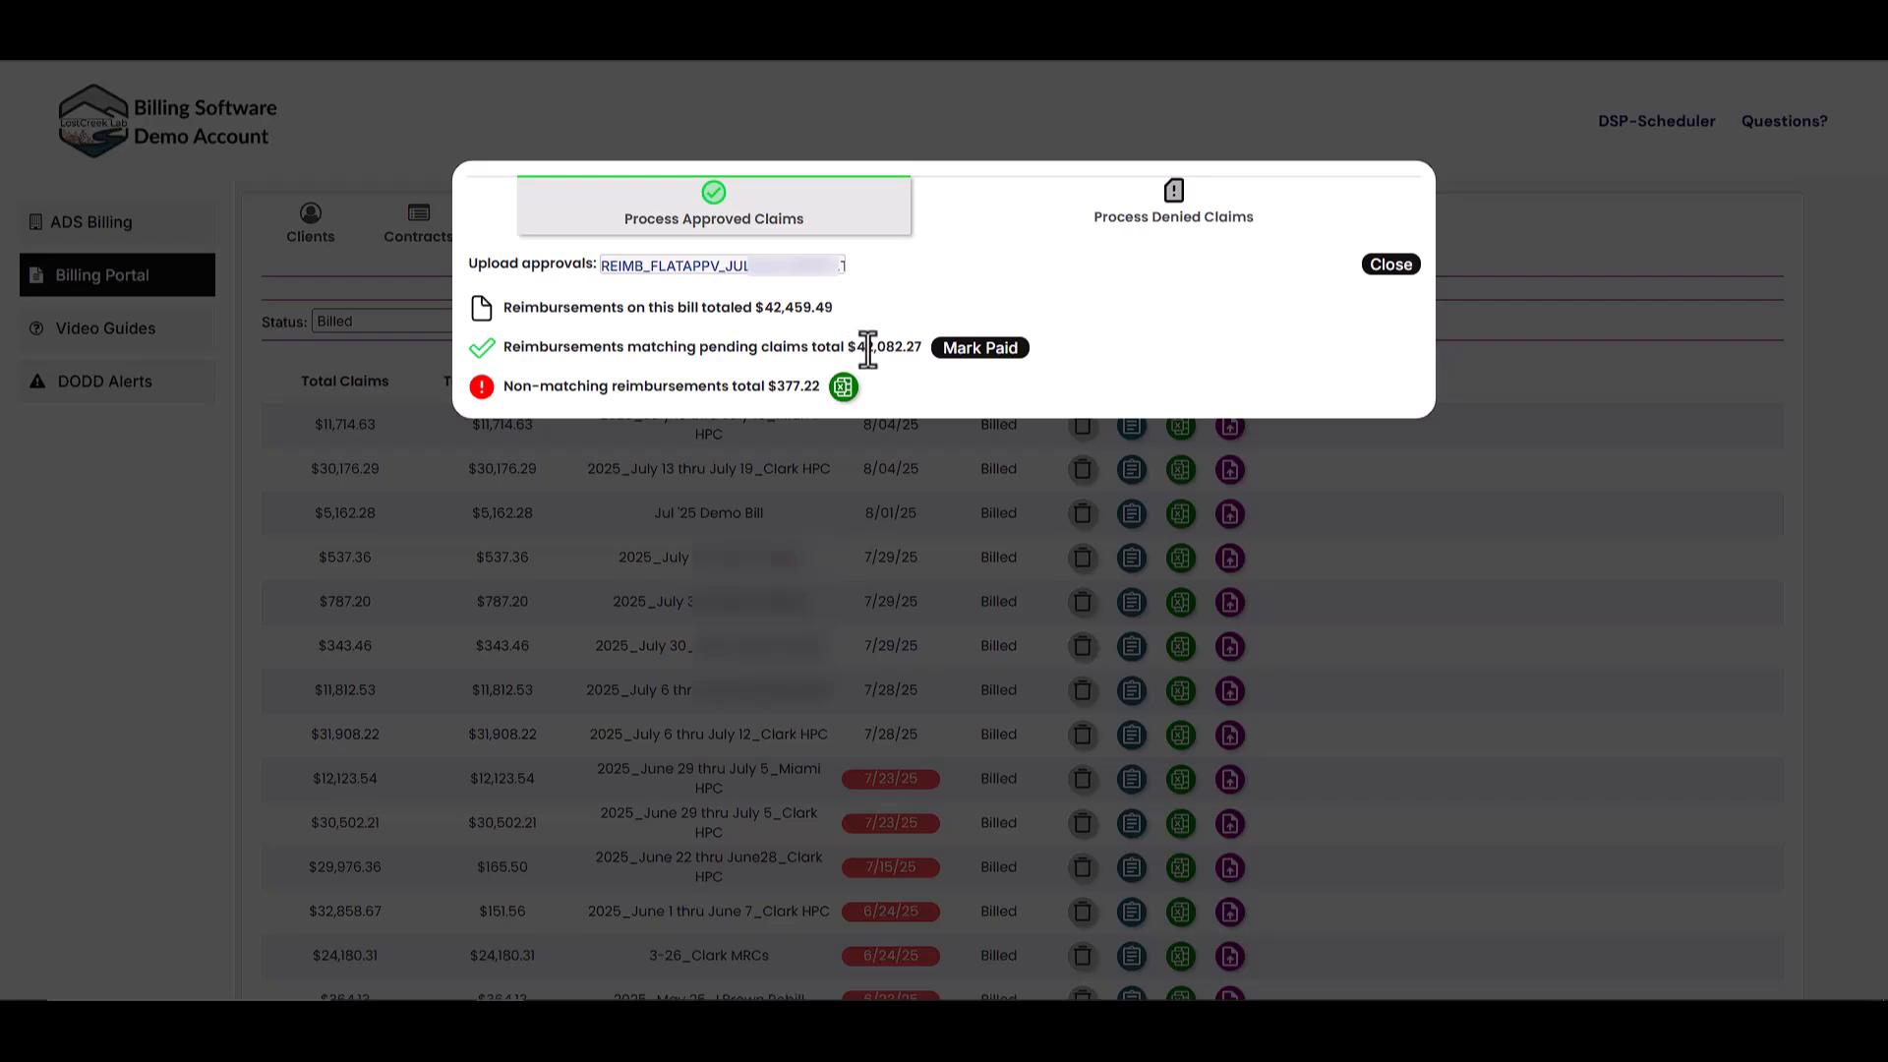
- Mark the $42,082.27 matching reimbursements paid, then close the reconciliation window
left_click(972, 352)
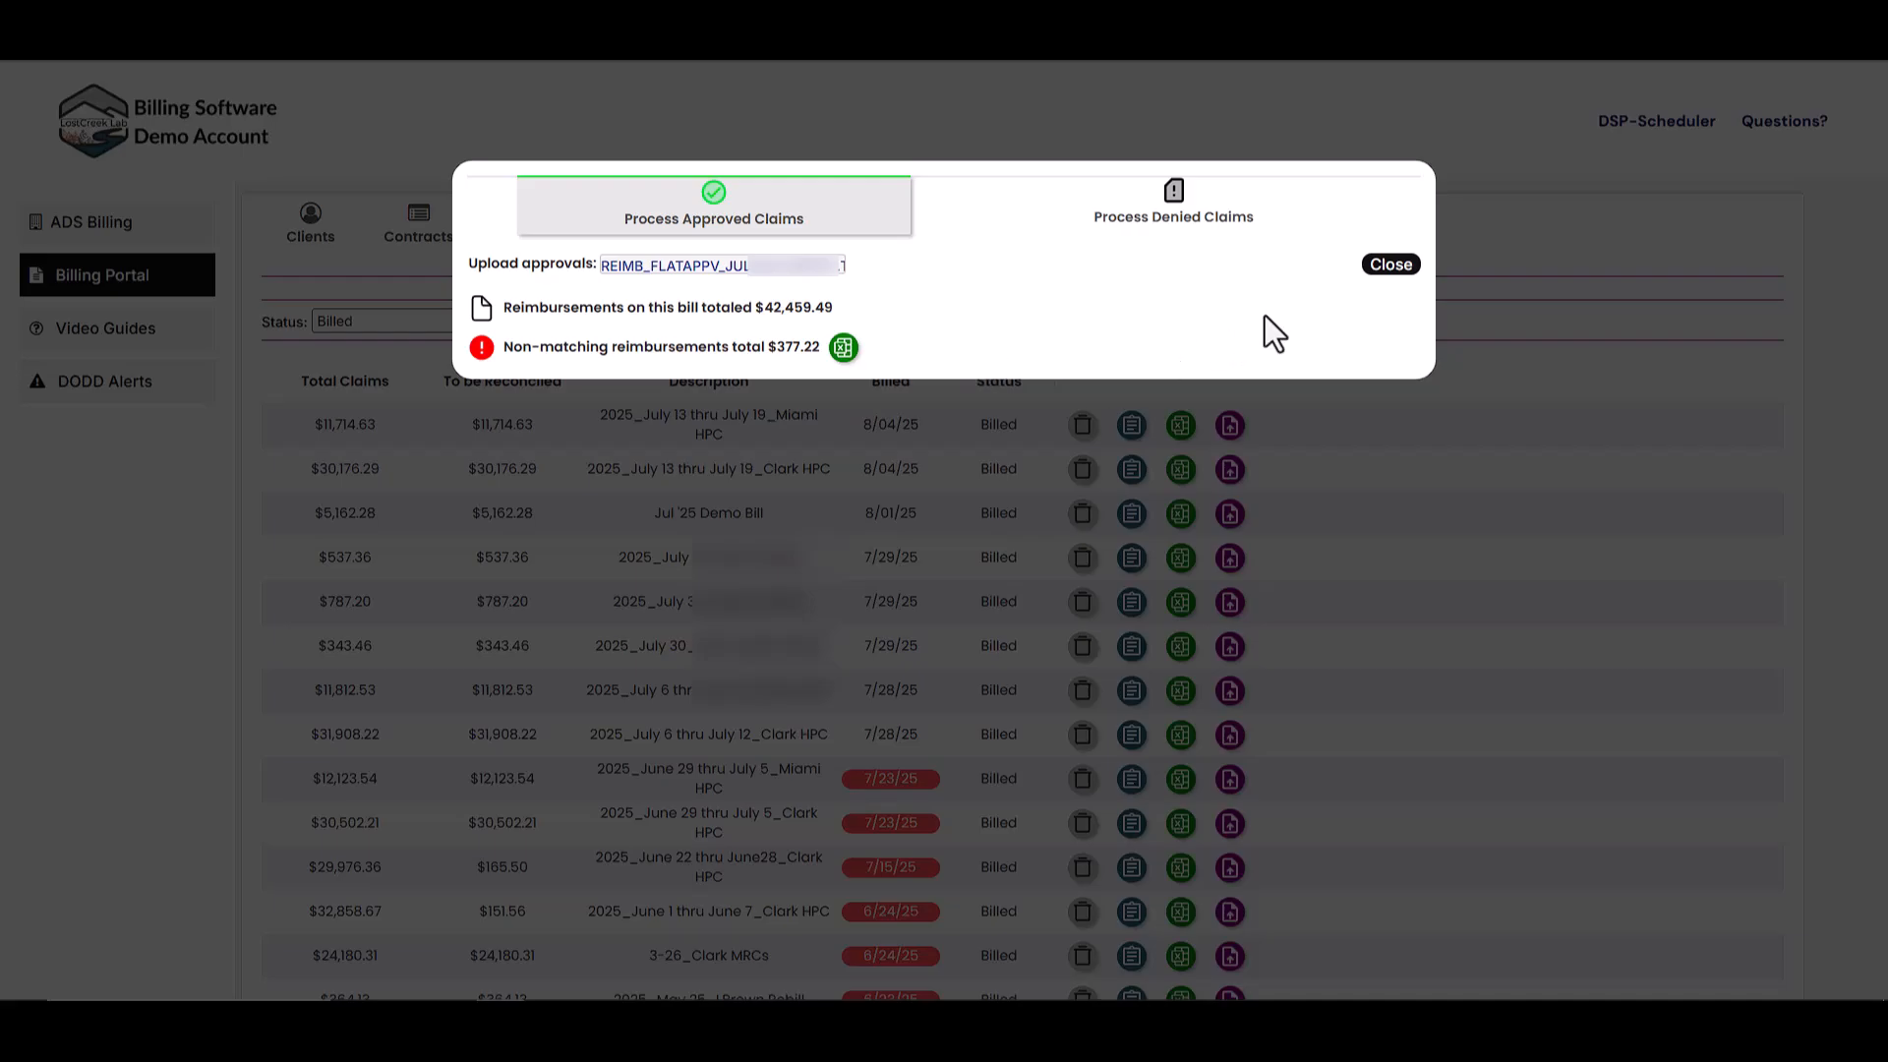
left_click(1391, 265)
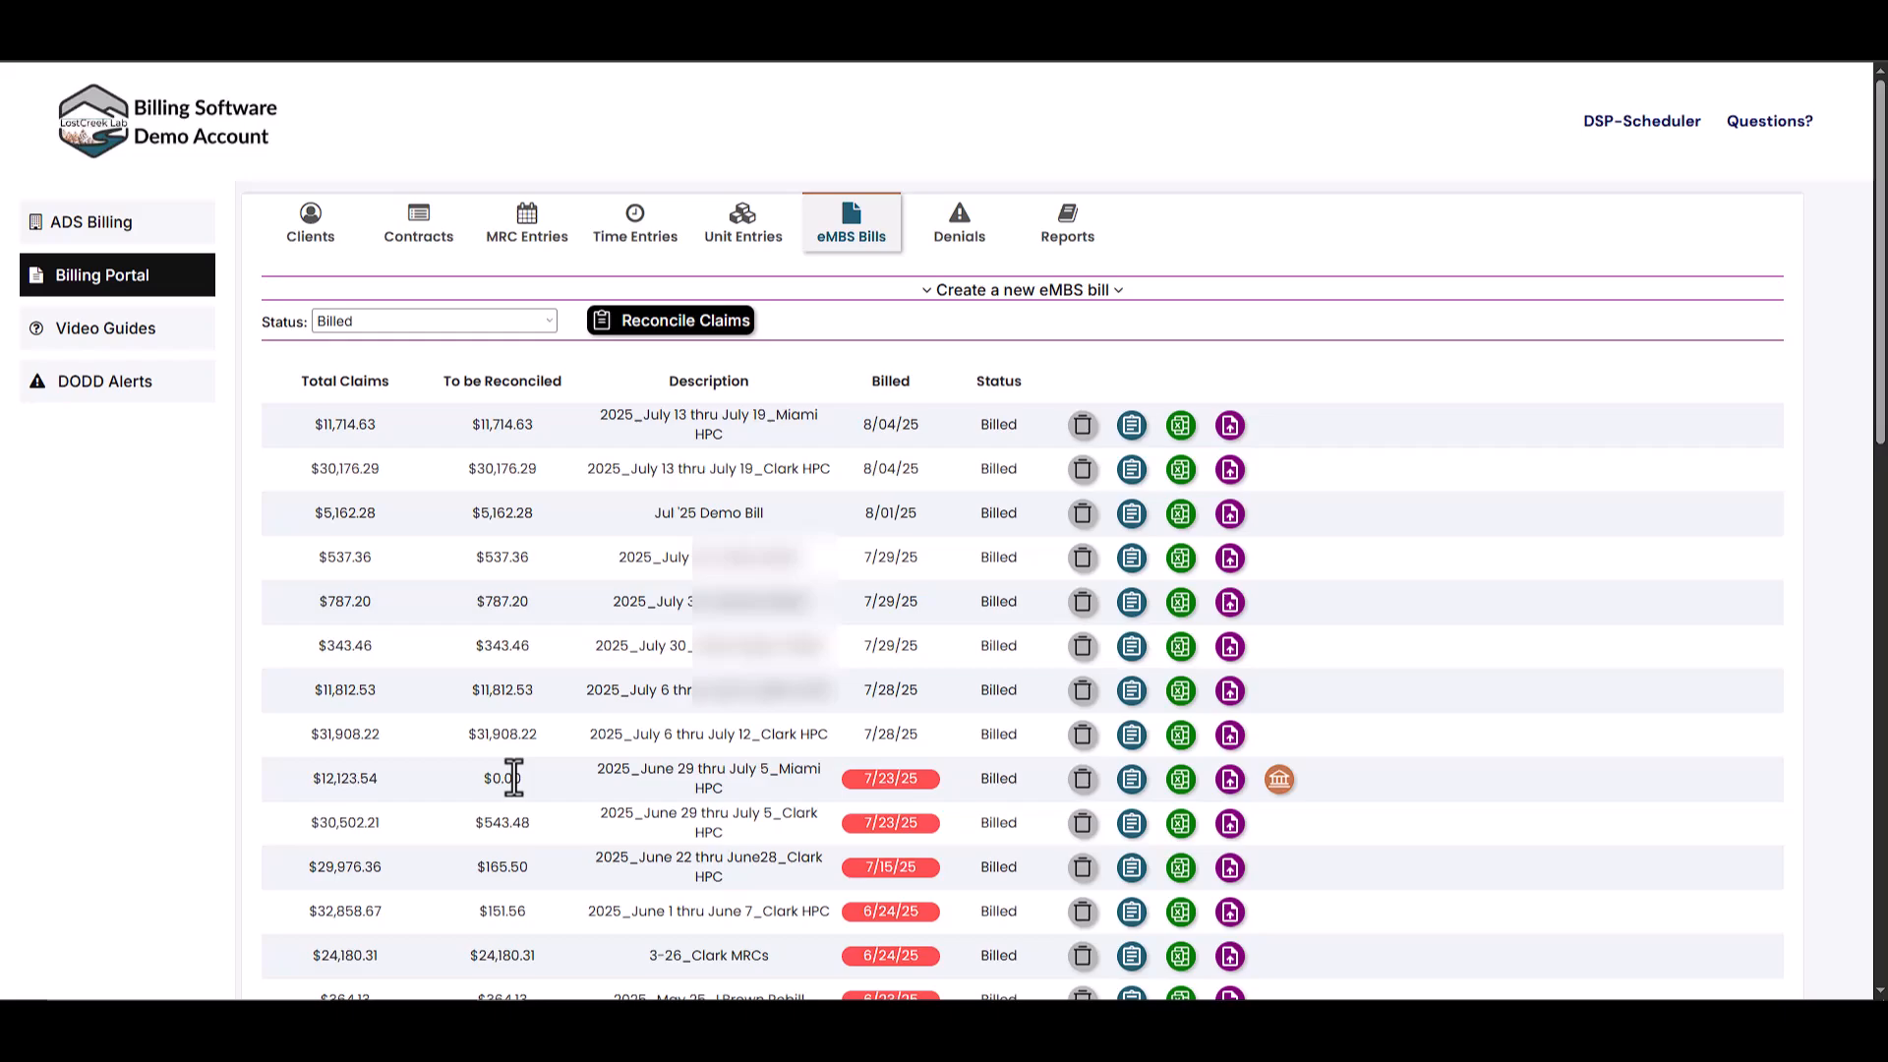
- Mark the $12,123.54 Miami HPC bill as reconciled
left_click(1279, 782)
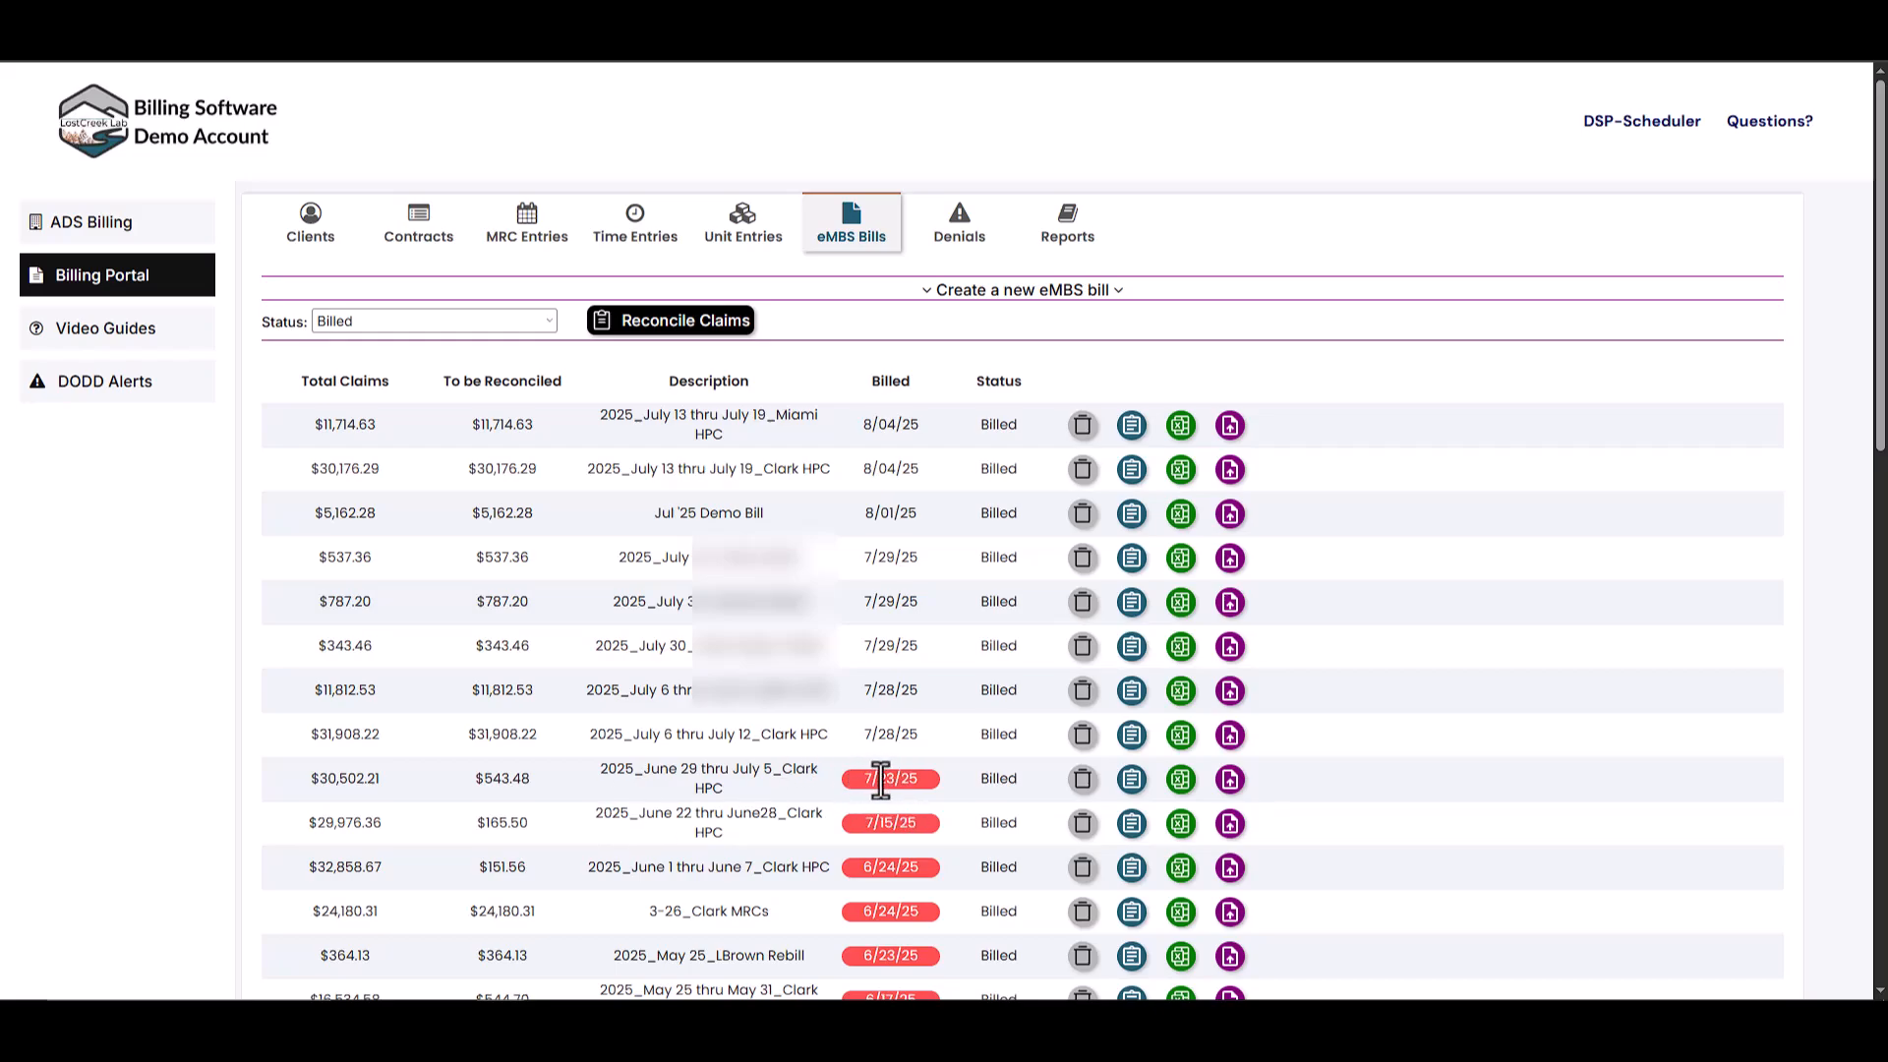
mouse_move(884, 780)
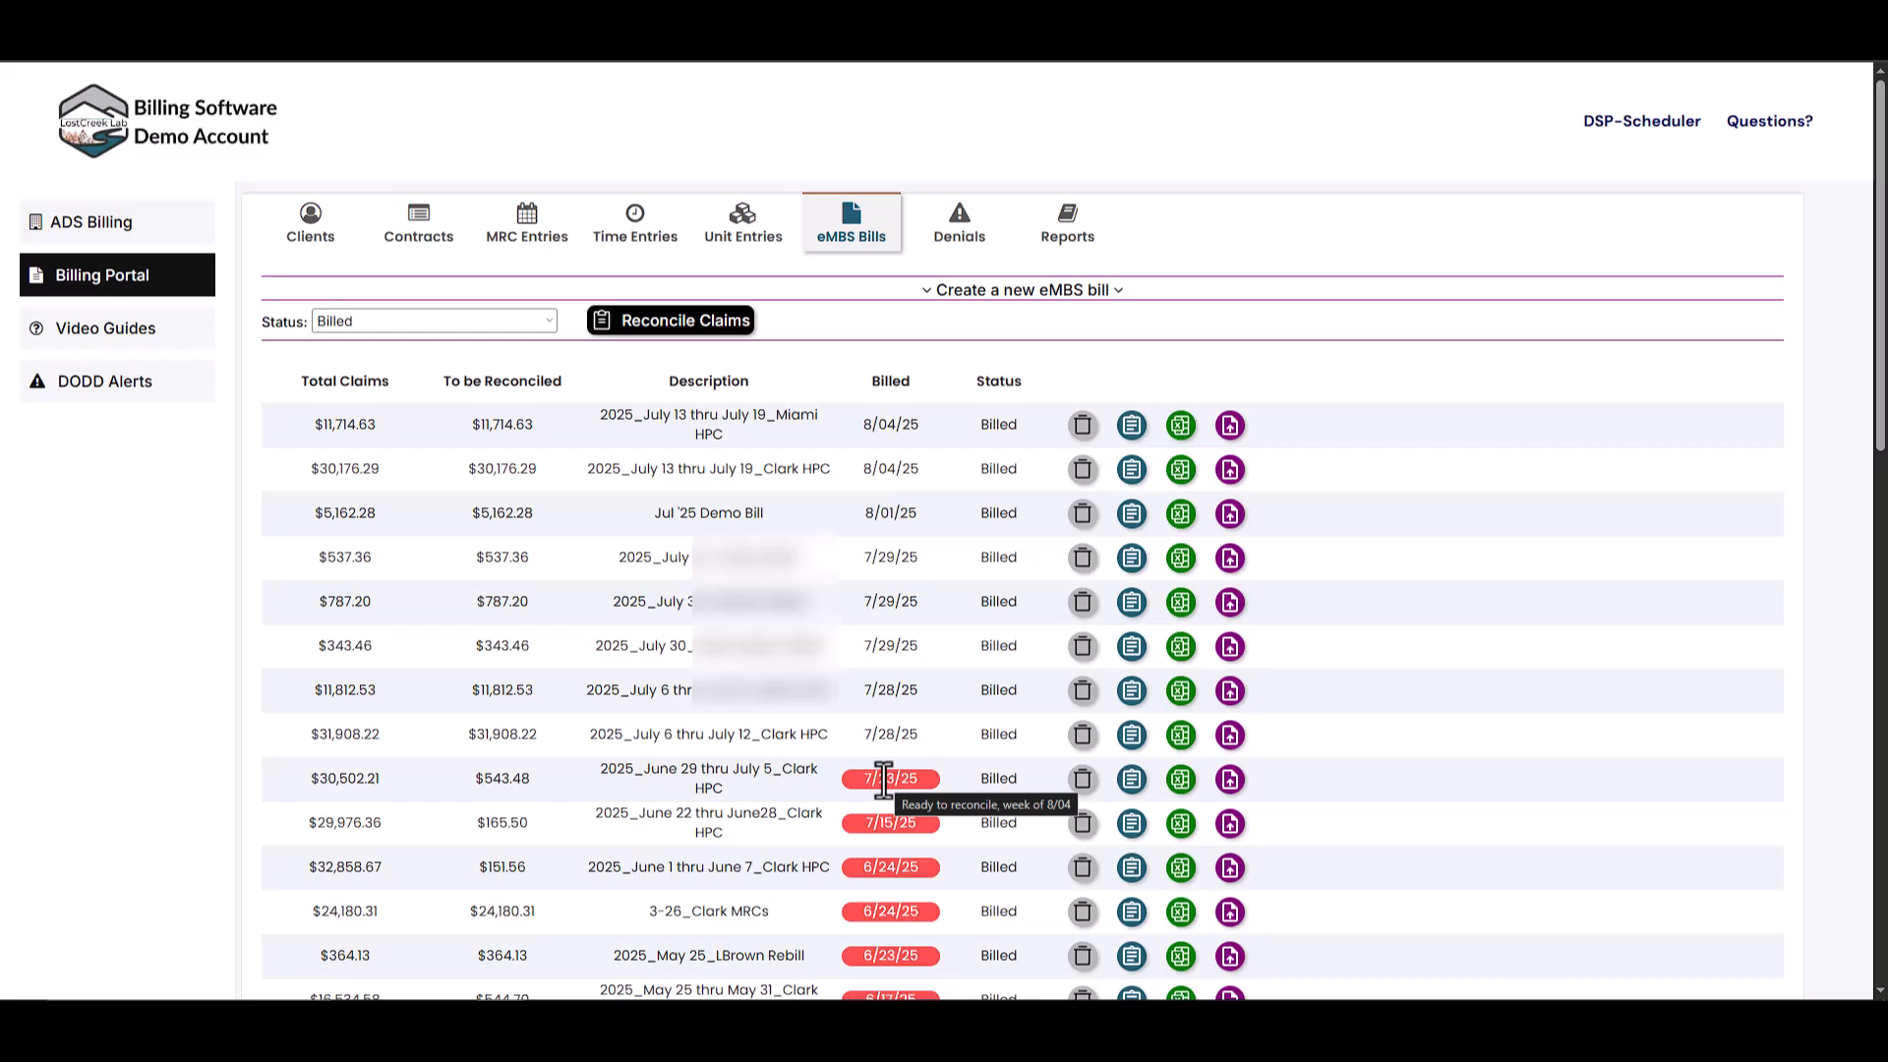
- Download the ERROR_FLAT file from the MBS Provider Weekly Reports page
left_click(489, 20)
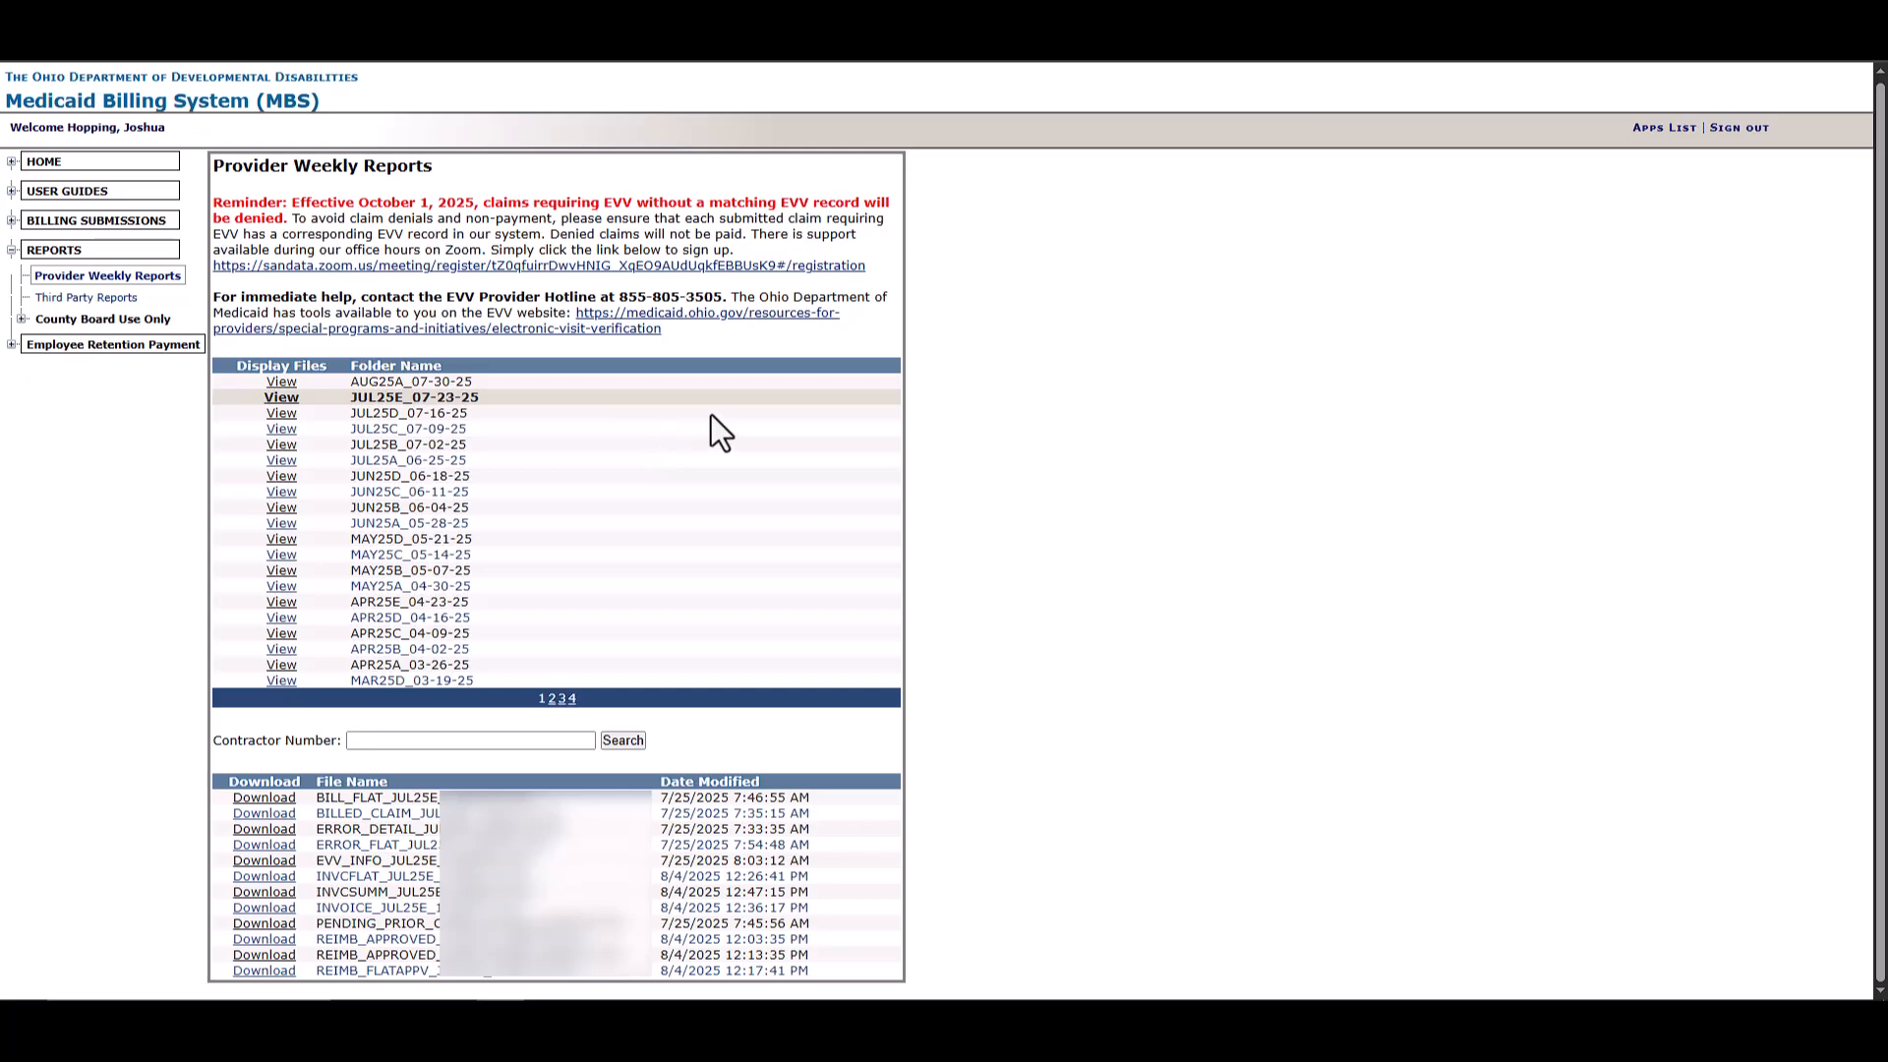
left_click_drag(314, 845, 397, 845)
left_click(369, 845)
left_click(270, 848)
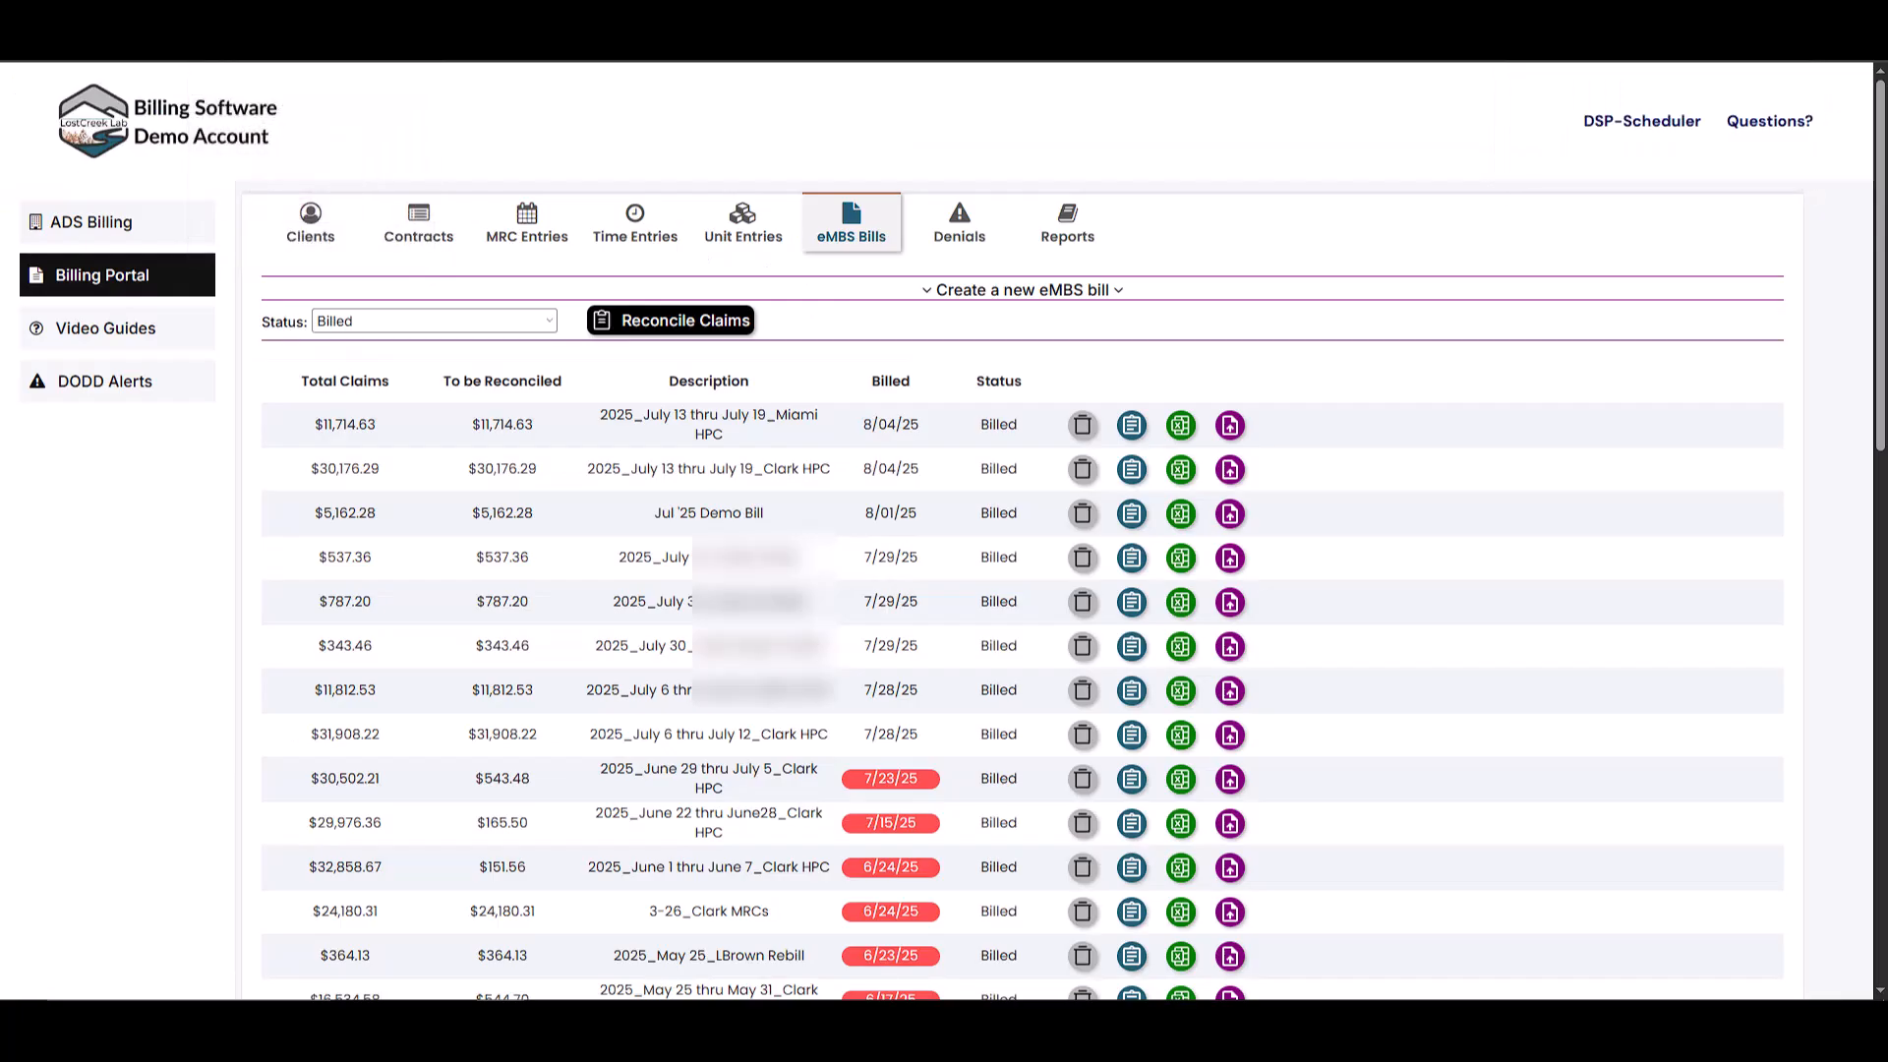
- Start a denied-claims reconciliation and choose a denials file to upload
left_click(659, 332)
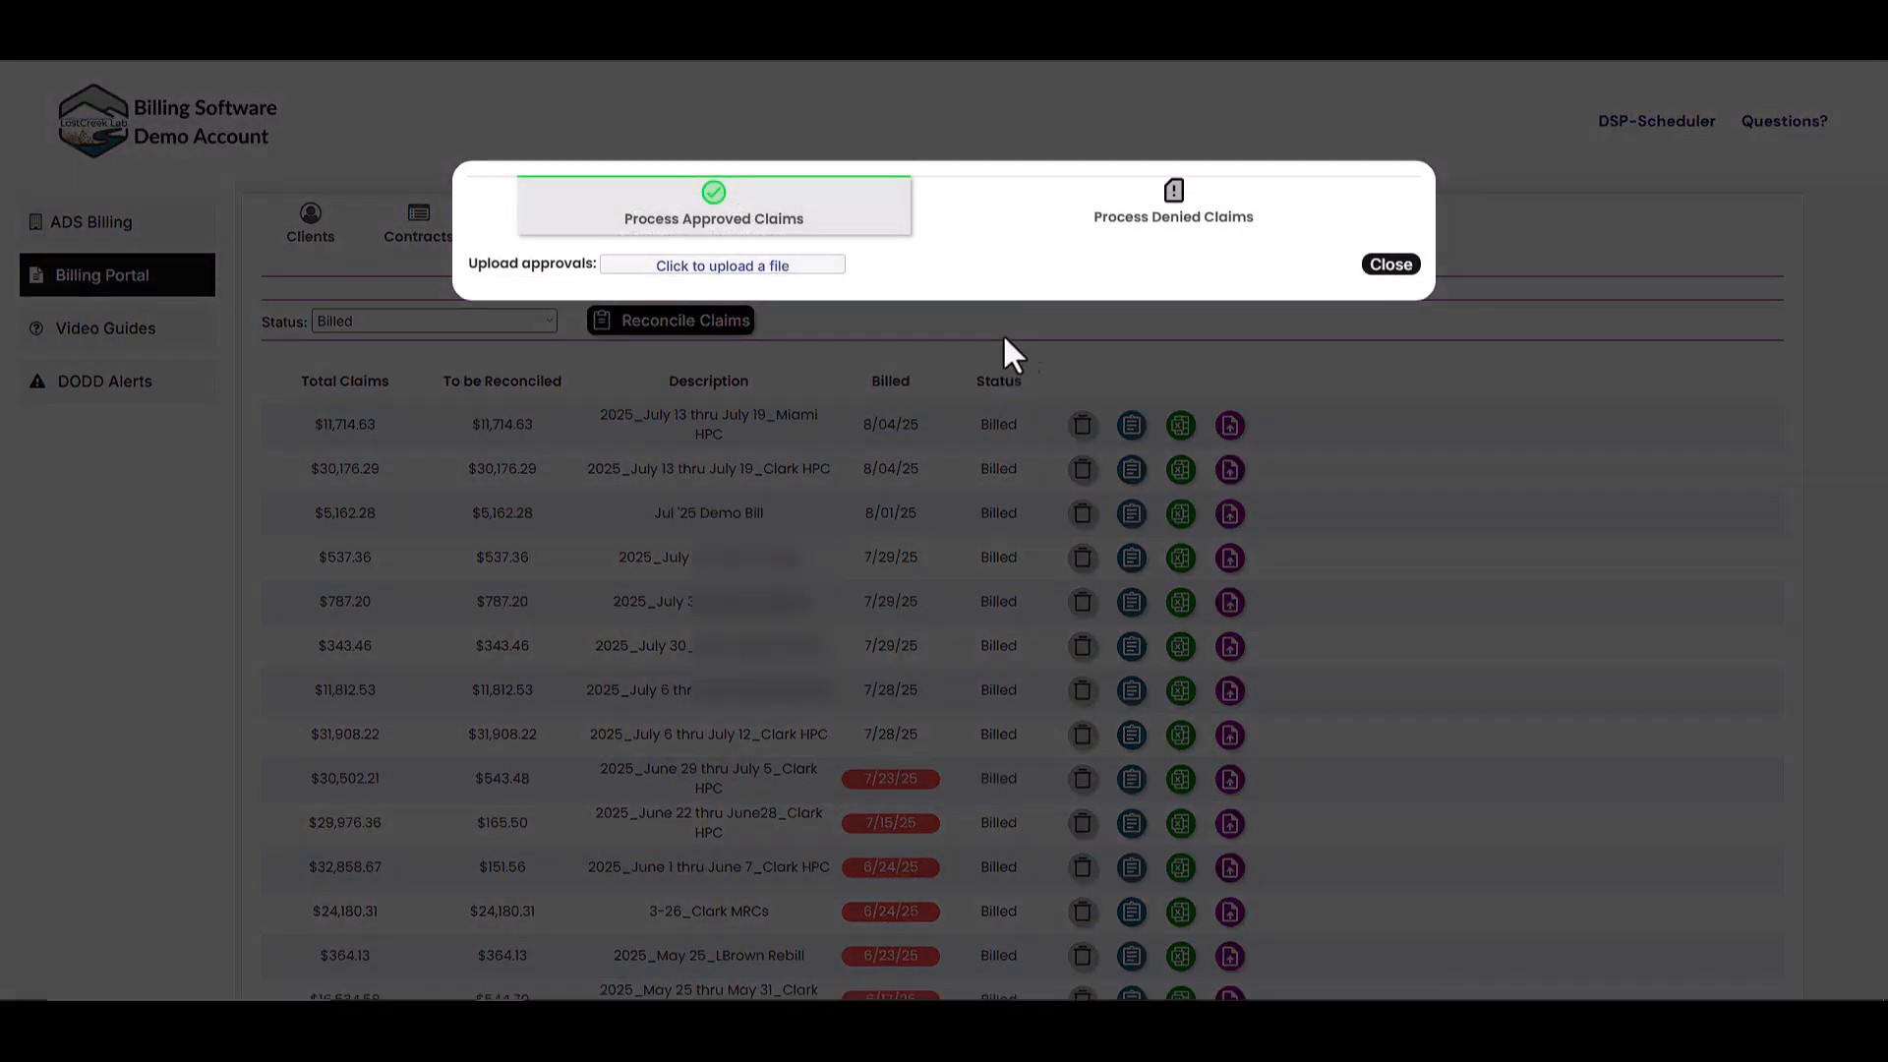
left_click(1029, 224)
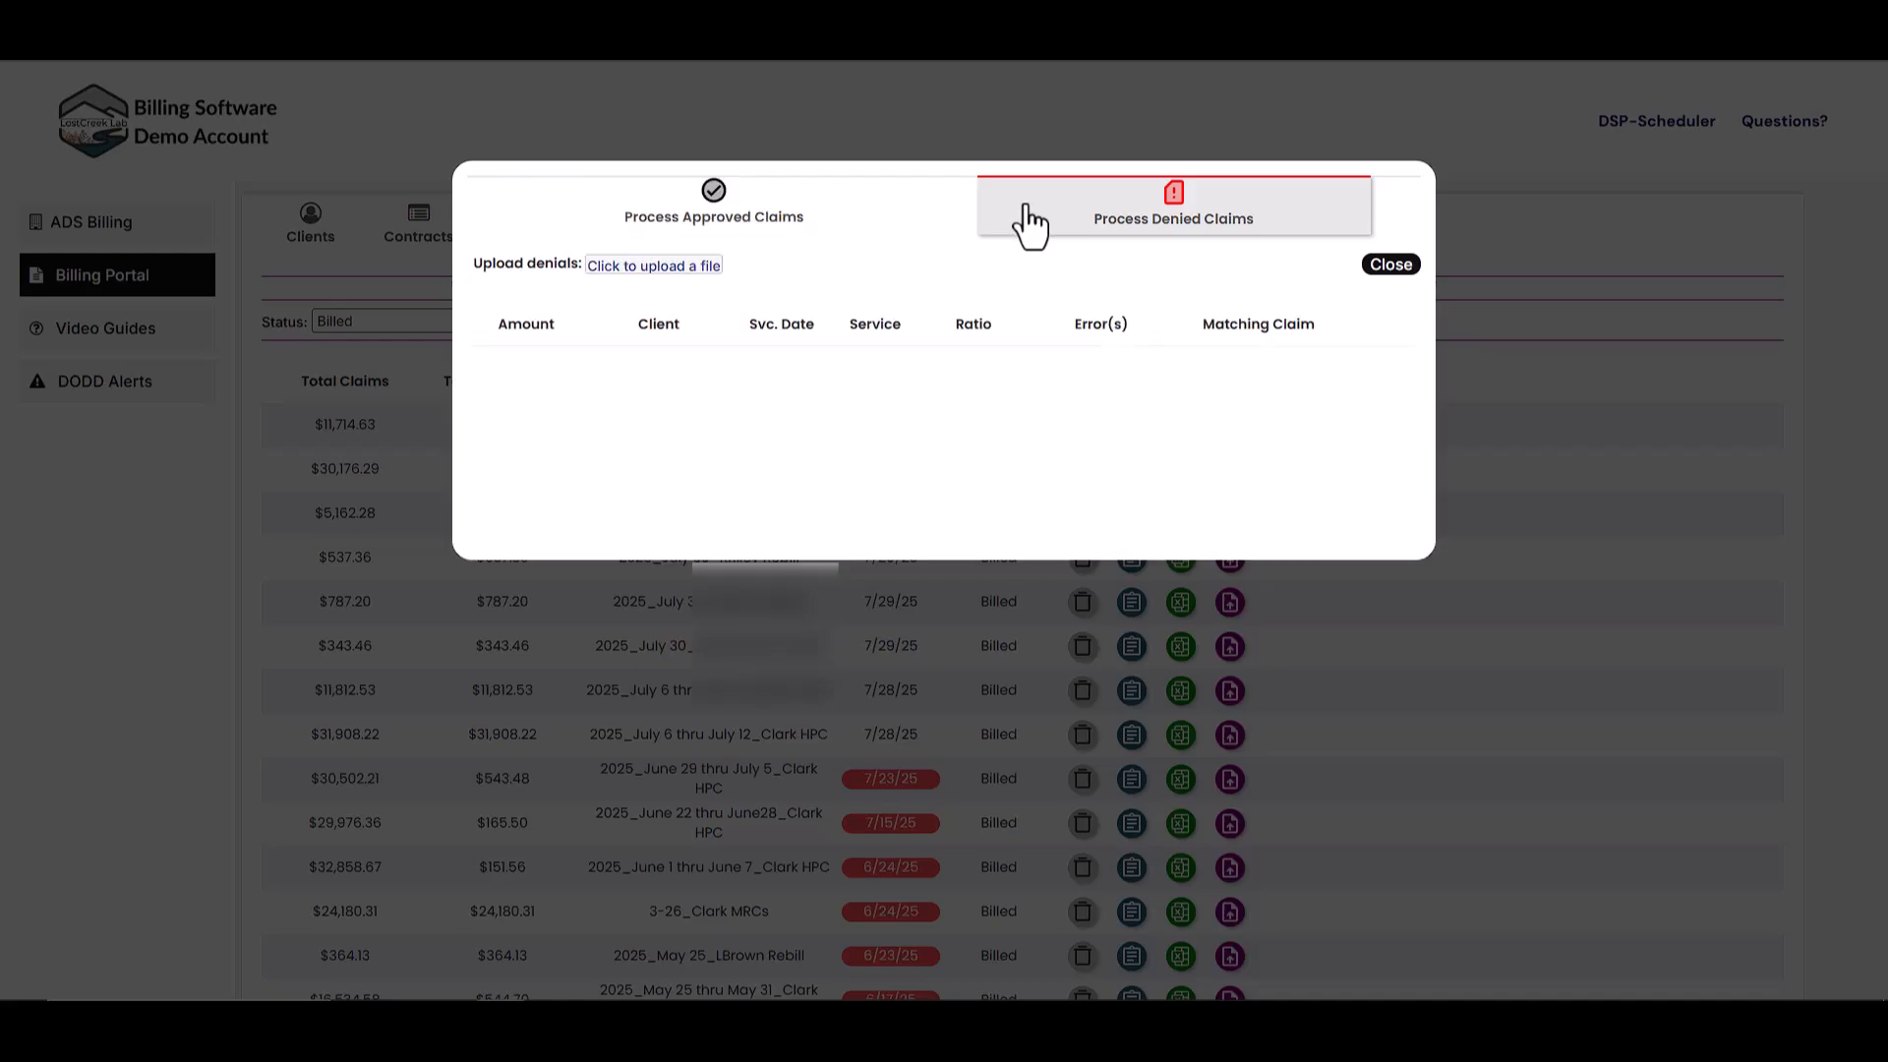
left_click(646, 267)
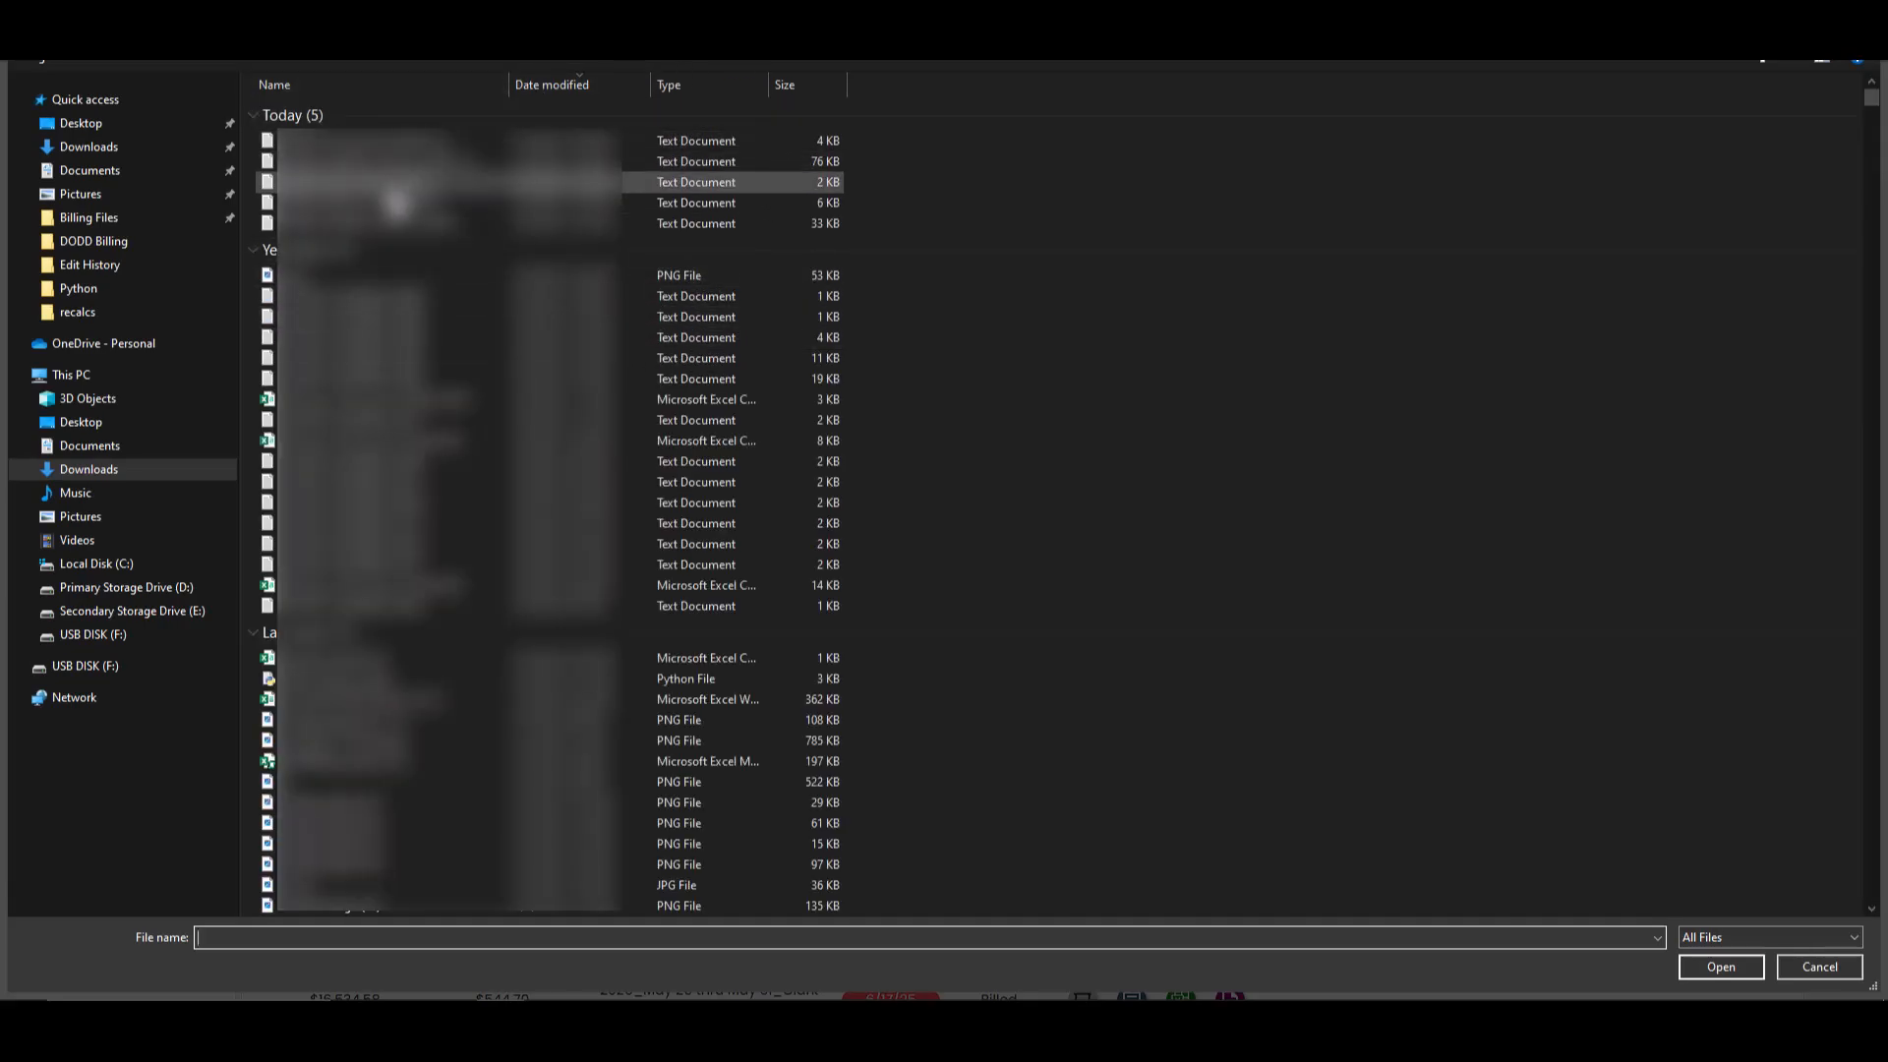
- Upload ERROR_FLAT_JUL25 from Downloads as the denials file
double_click(388, 182)
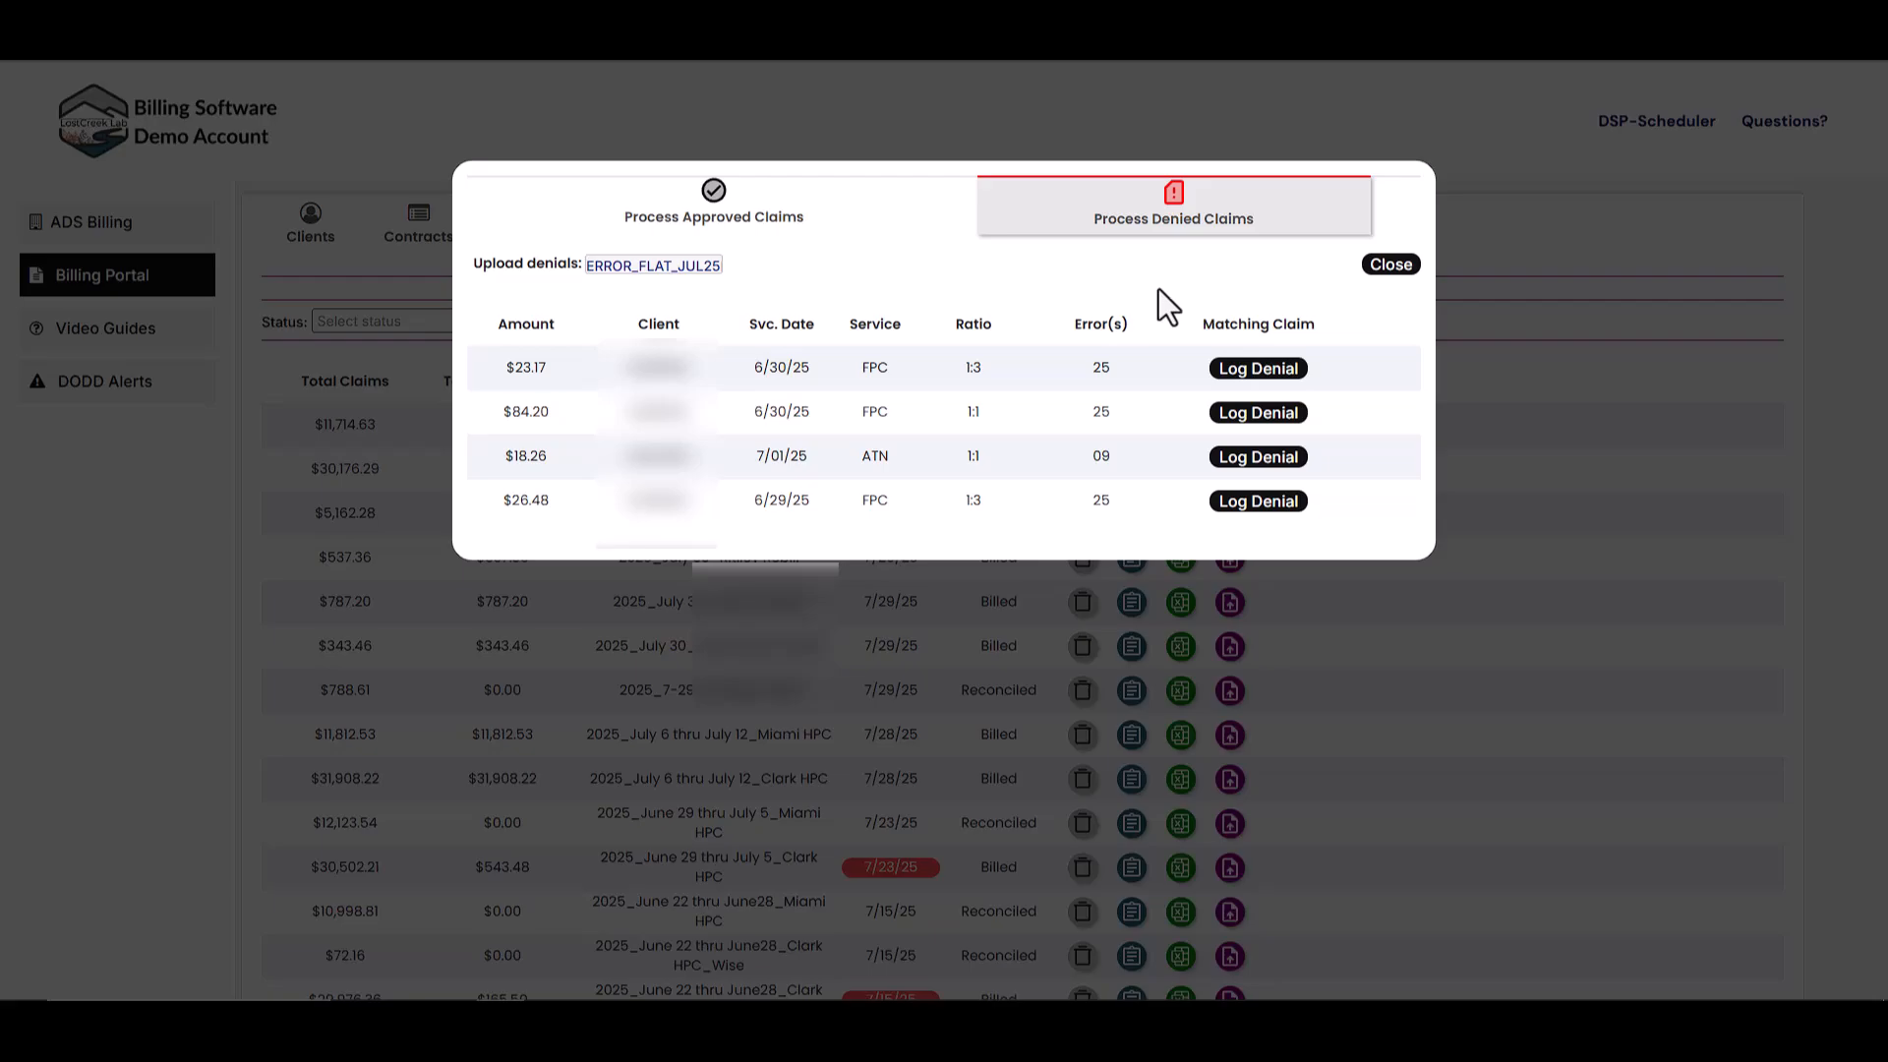
- Log the four denied claims ($23.17, $84.20, $18.26, $26.48) and close the window
left_click(1258, 382)
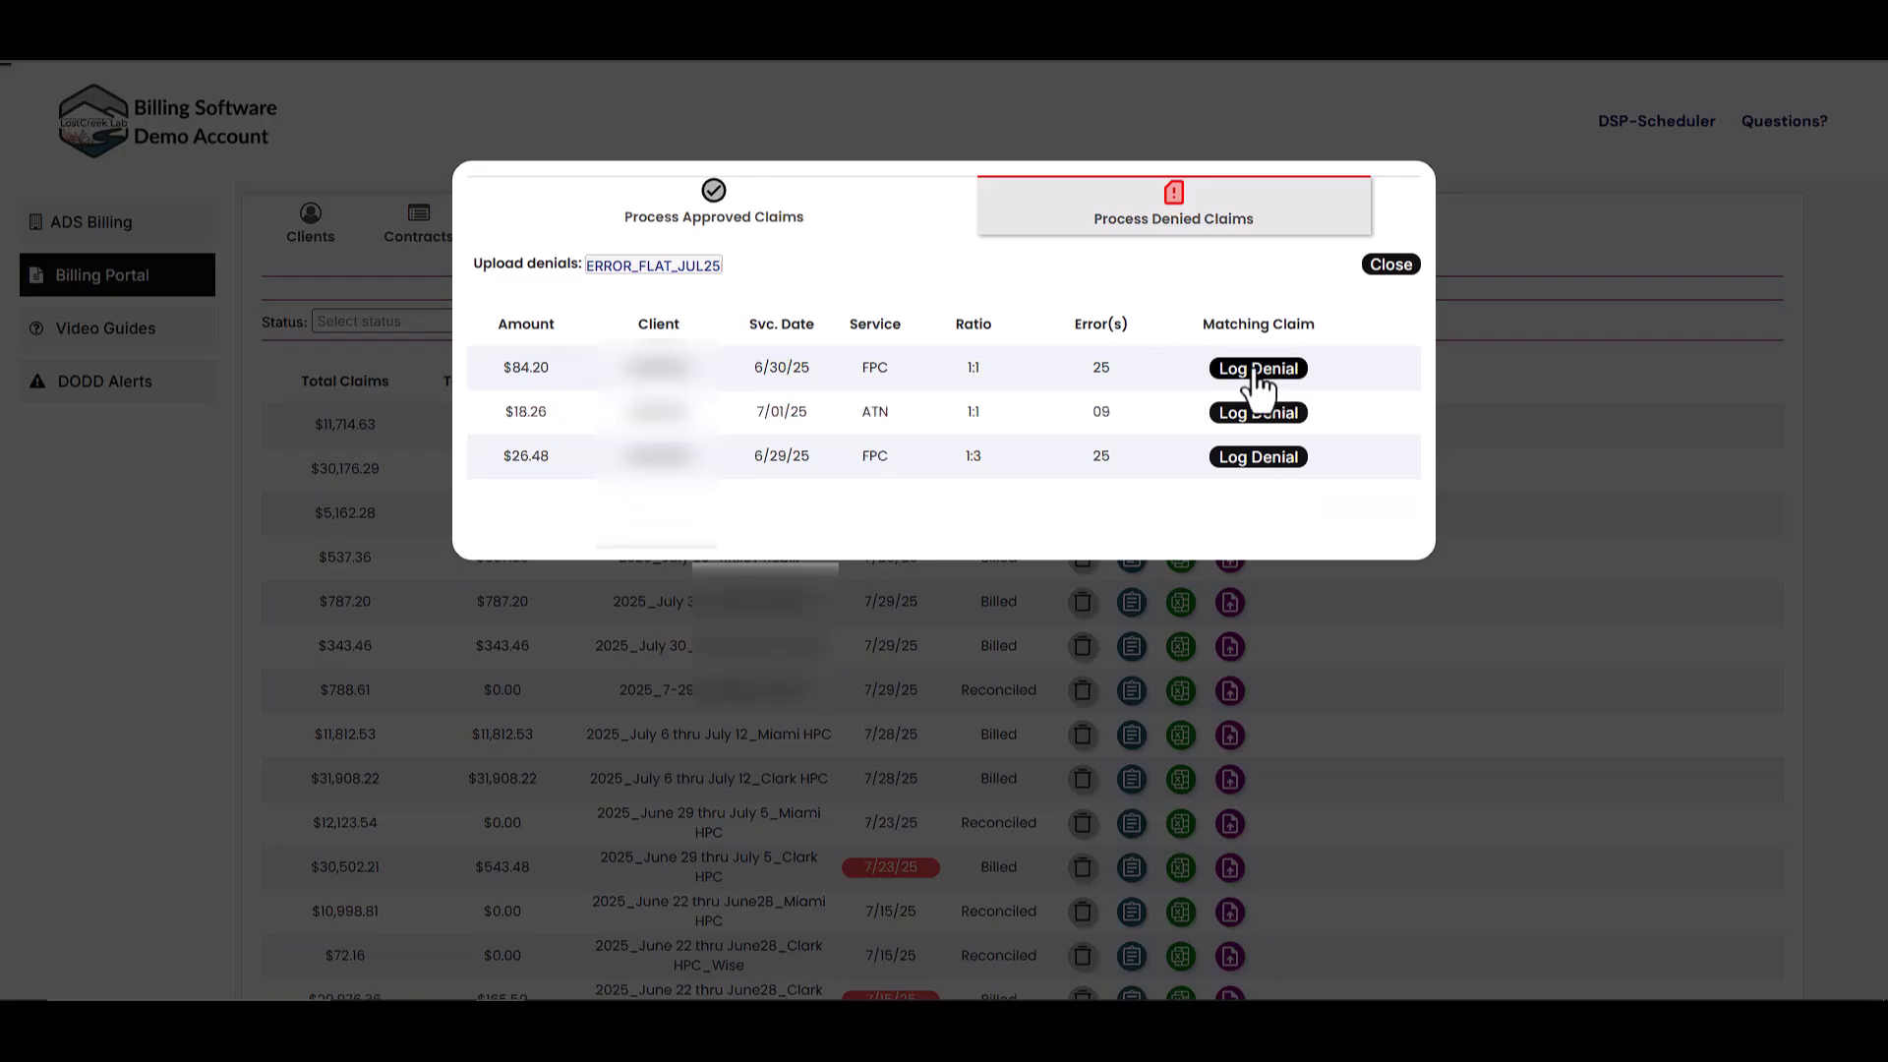
left_click(1258, 380)
left_click(1258, 382)
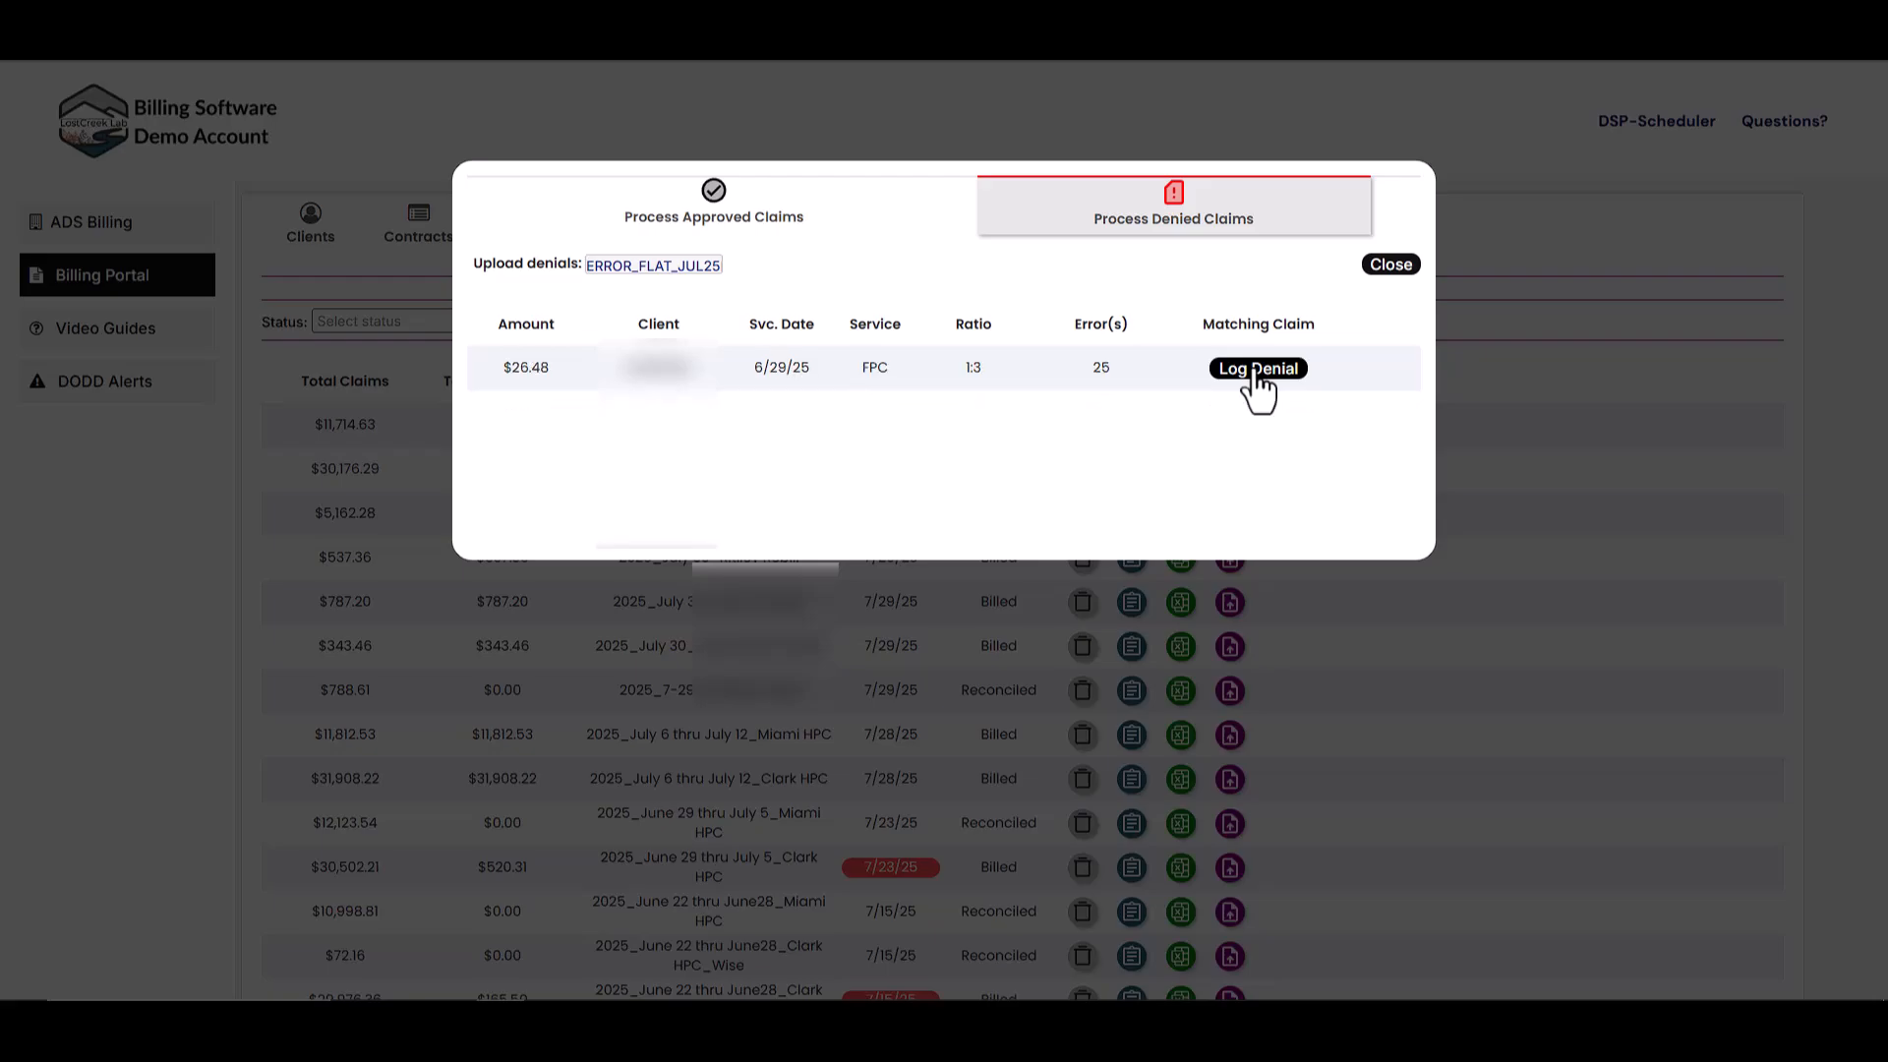
left_click(1259, 381)
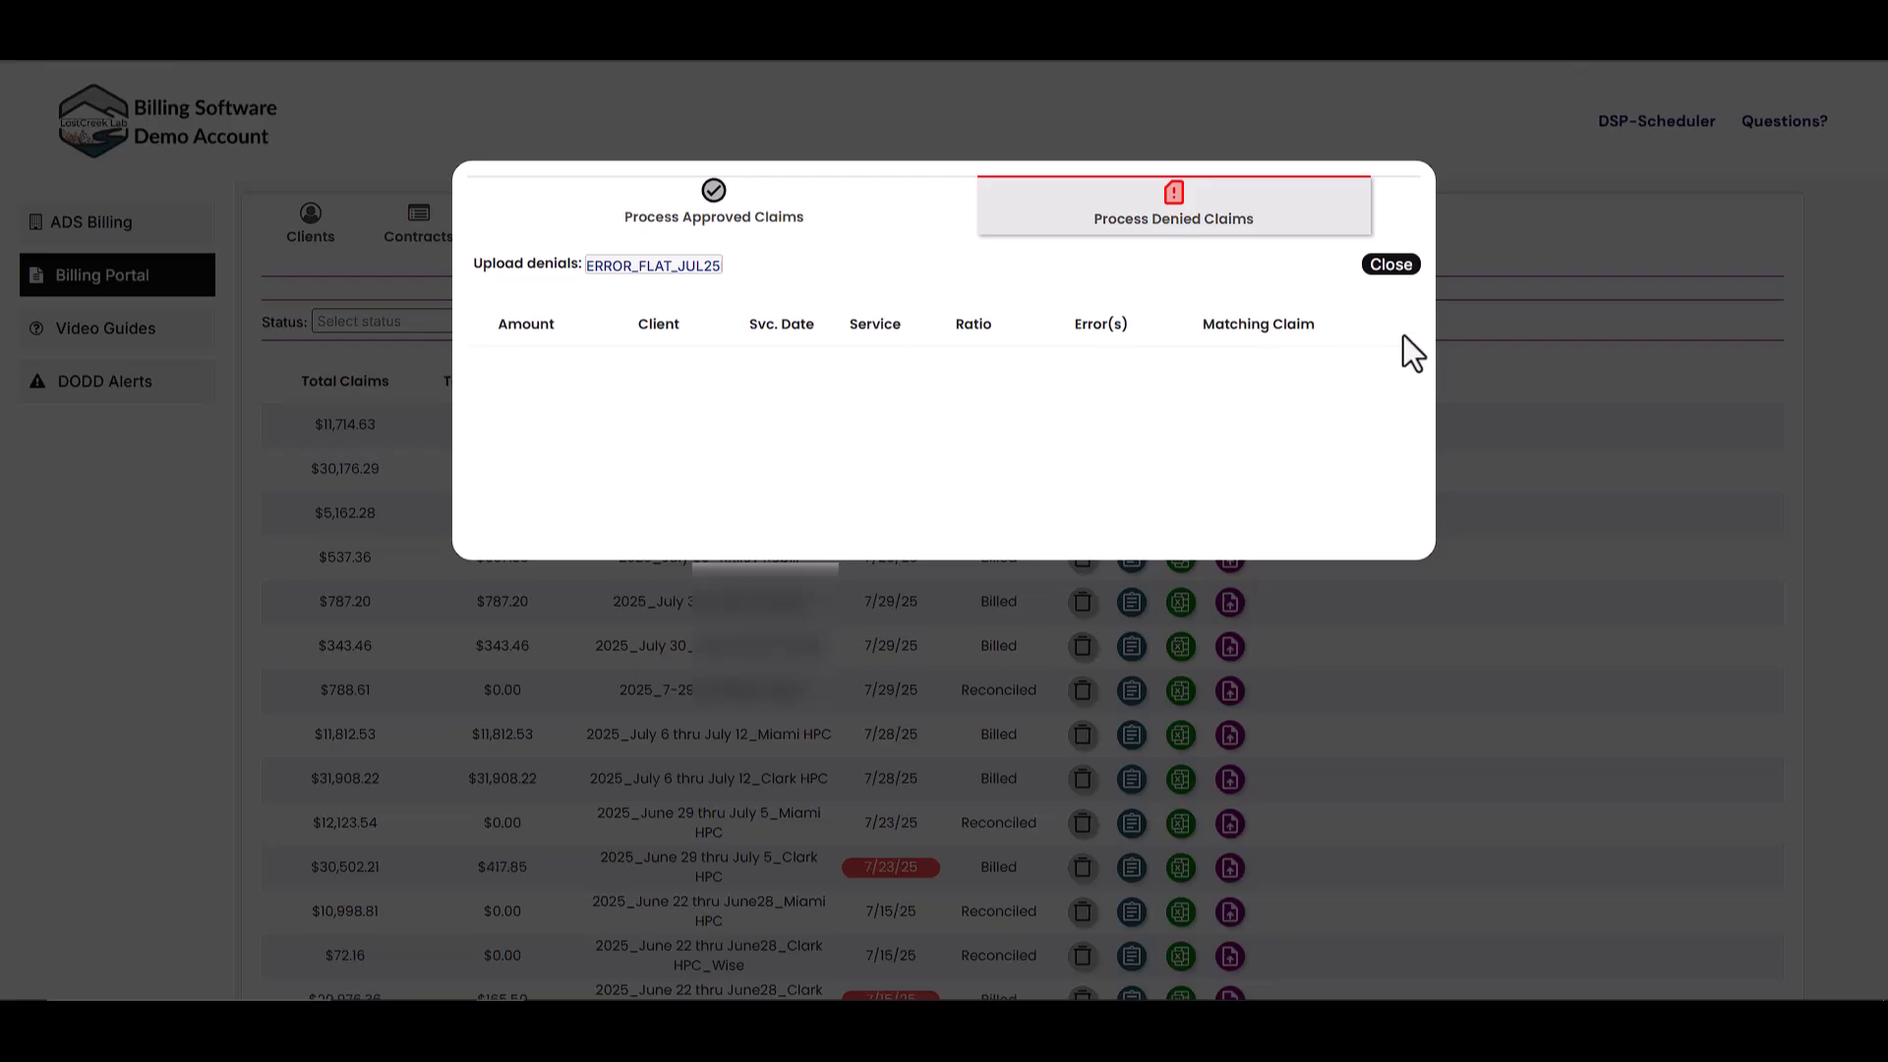
left_click(1390, 265)
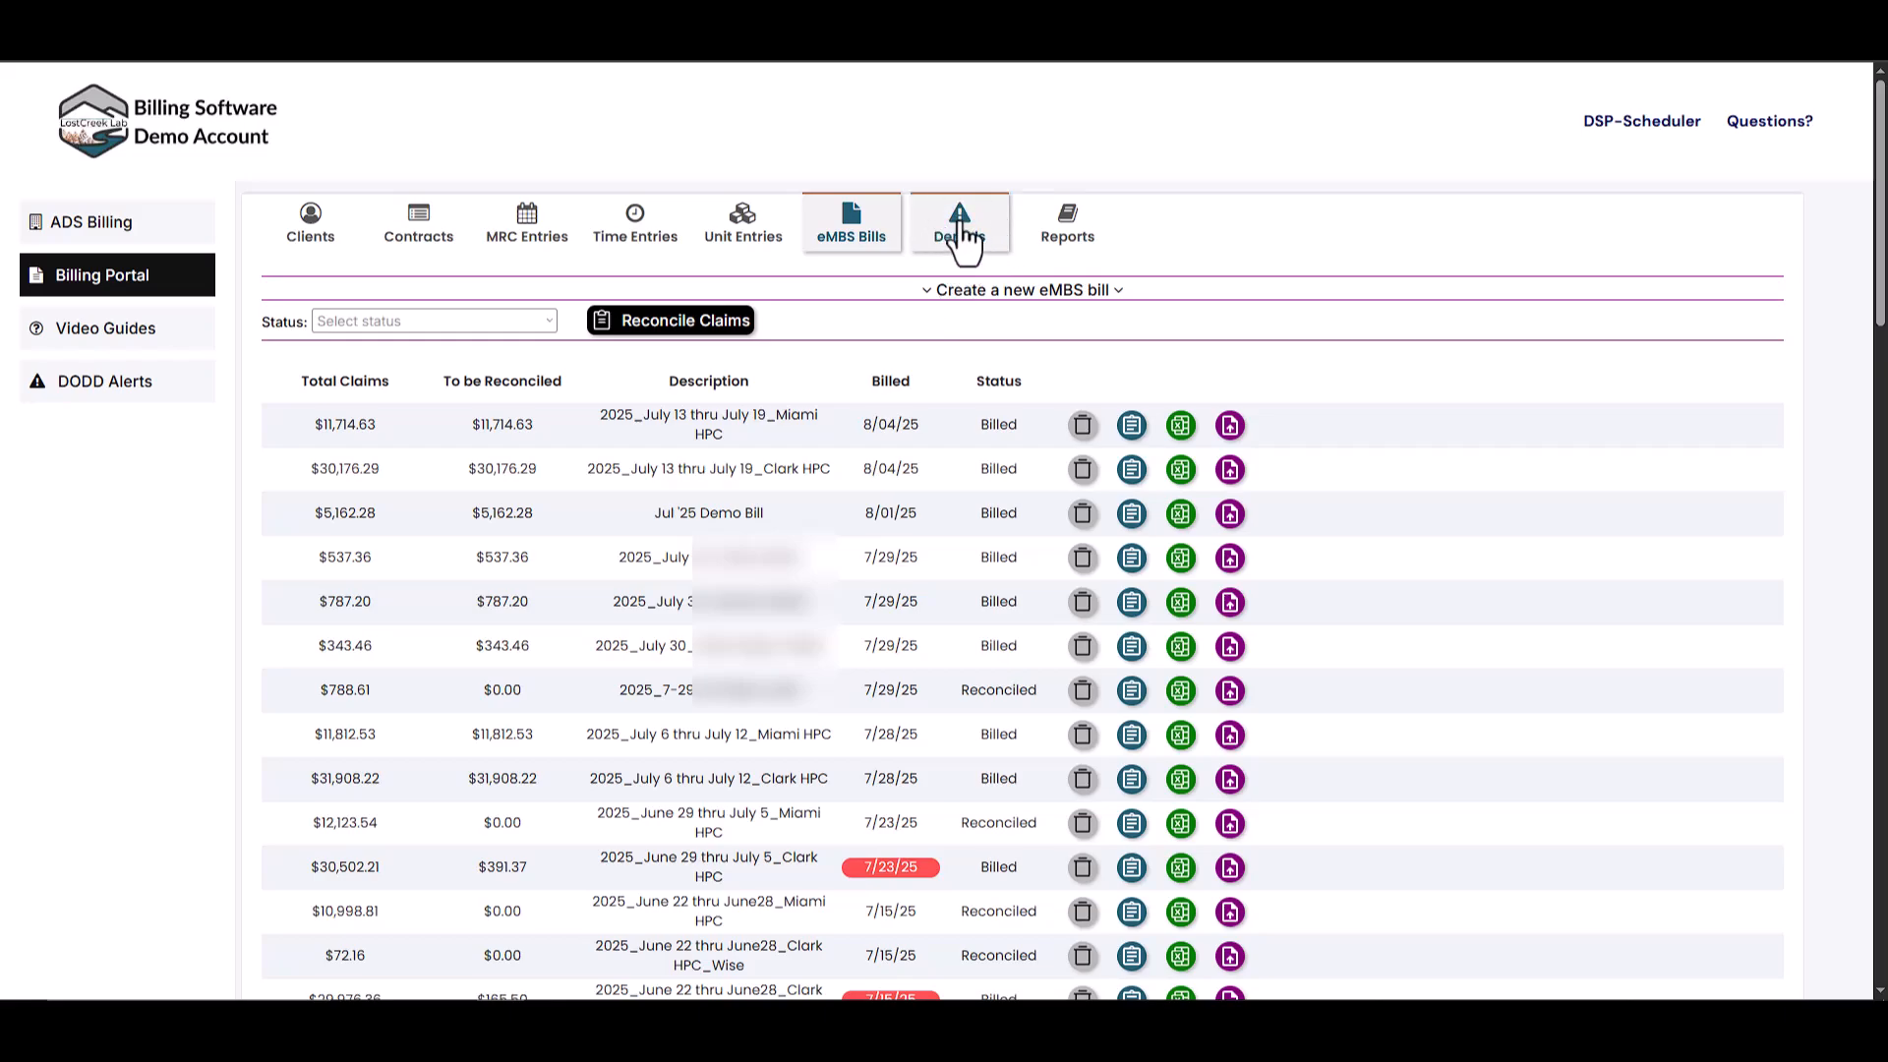
- Show the logged denials ($2,071.61 total) and read error 34: PAWS weekly unit limit exceeded
left_click(962, 241)
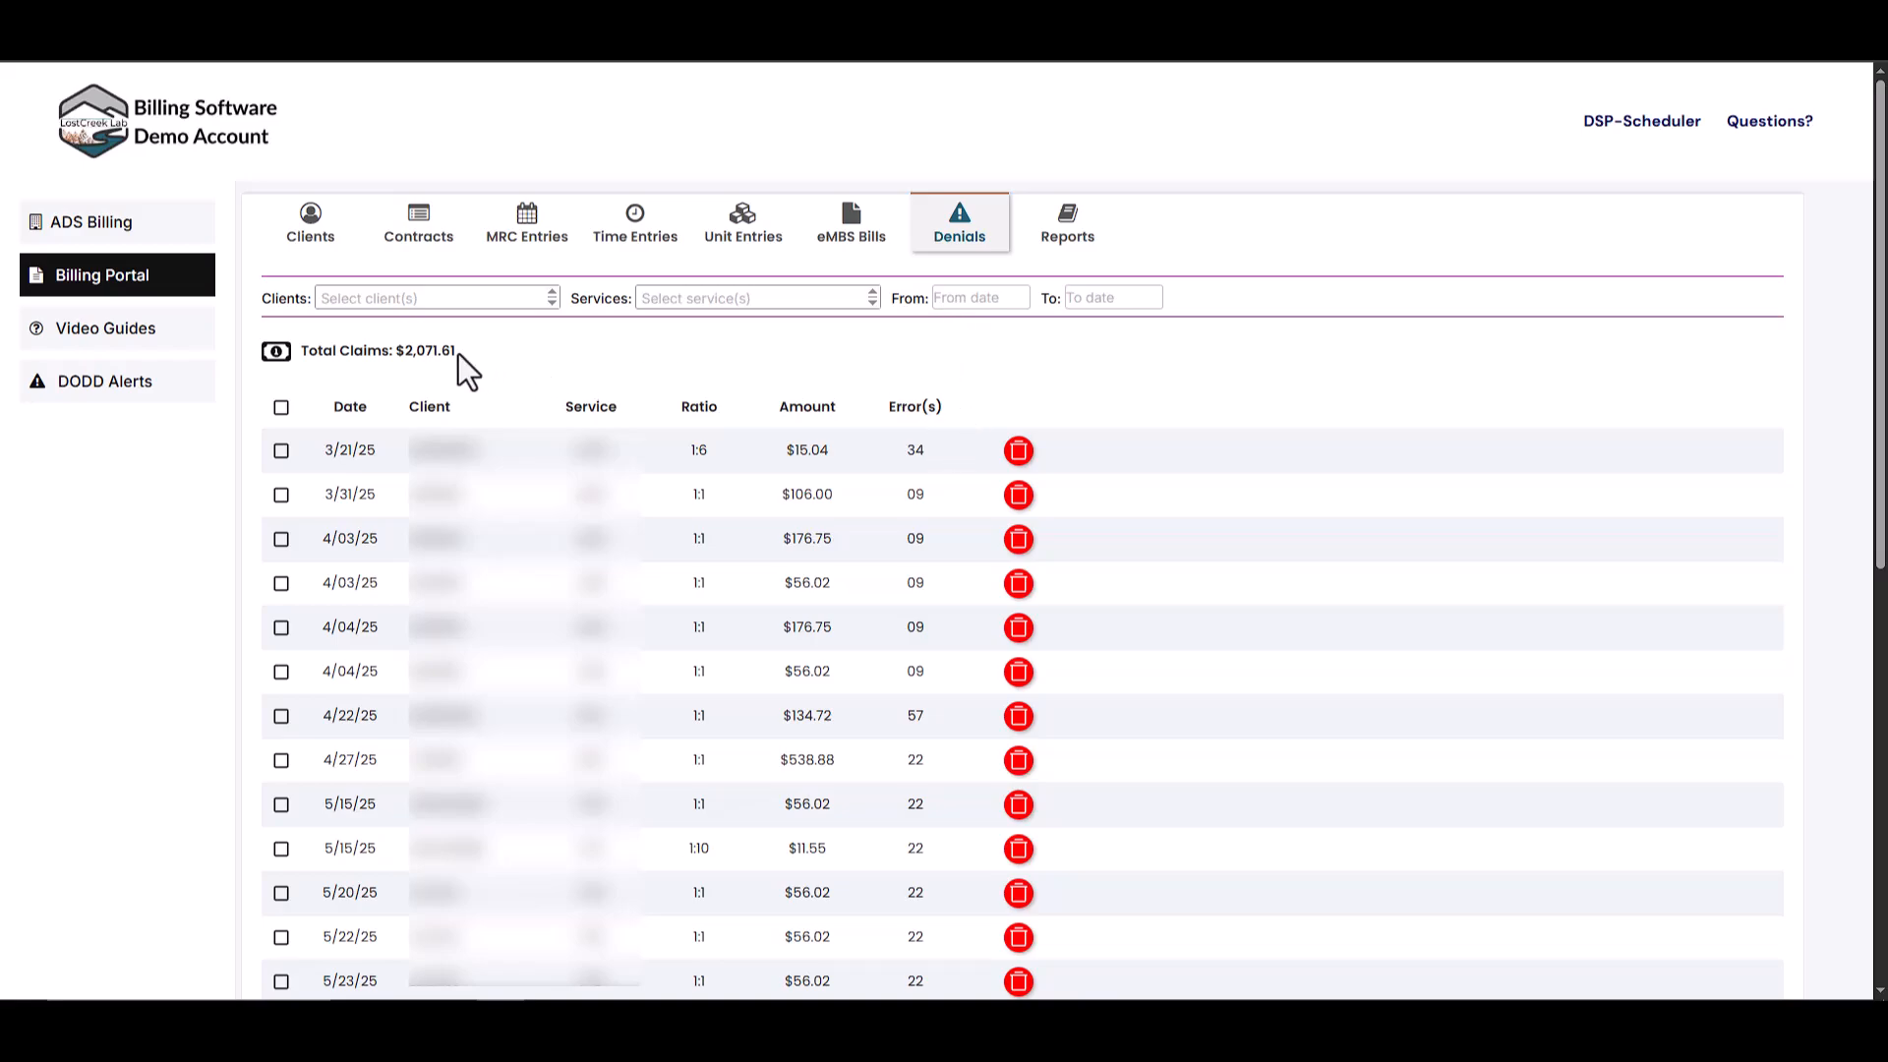
left_click(918, 452)
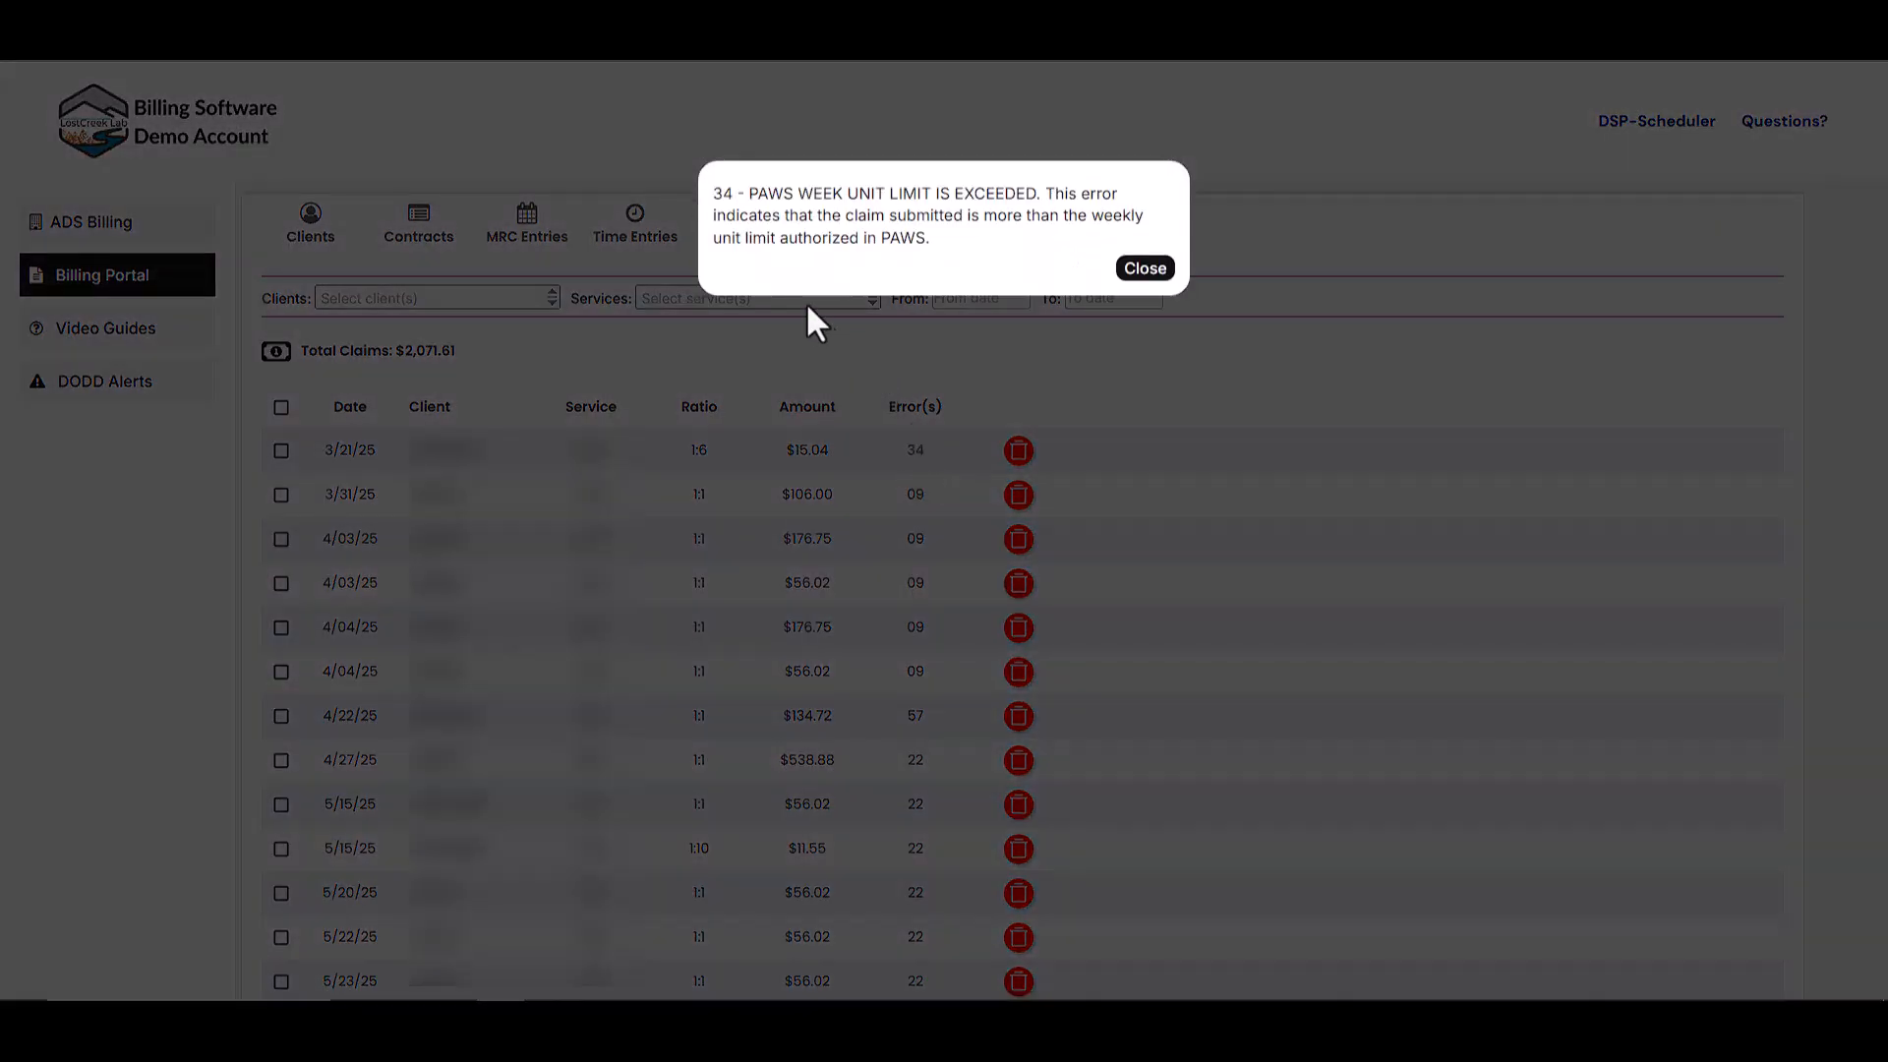